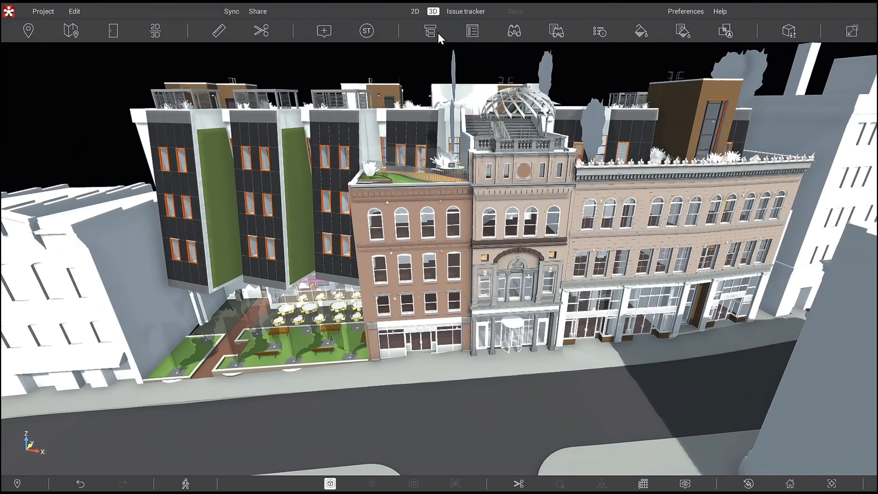
click(430, 32)
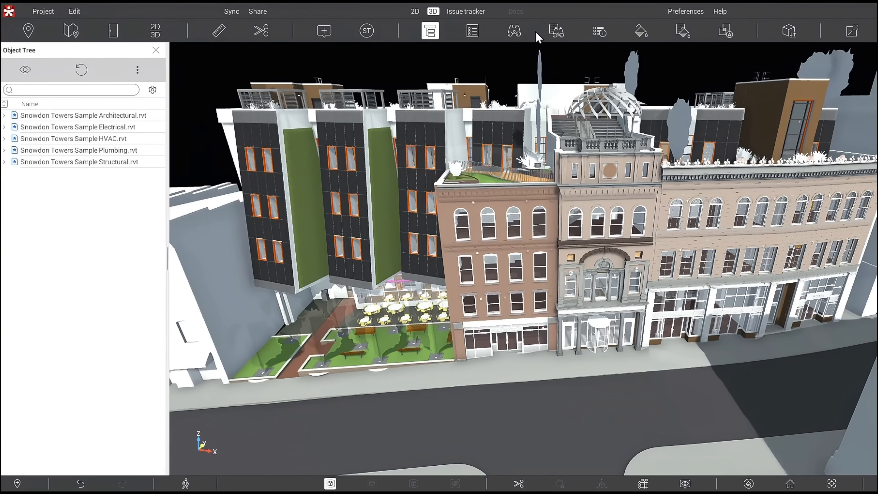
click(551, 31)
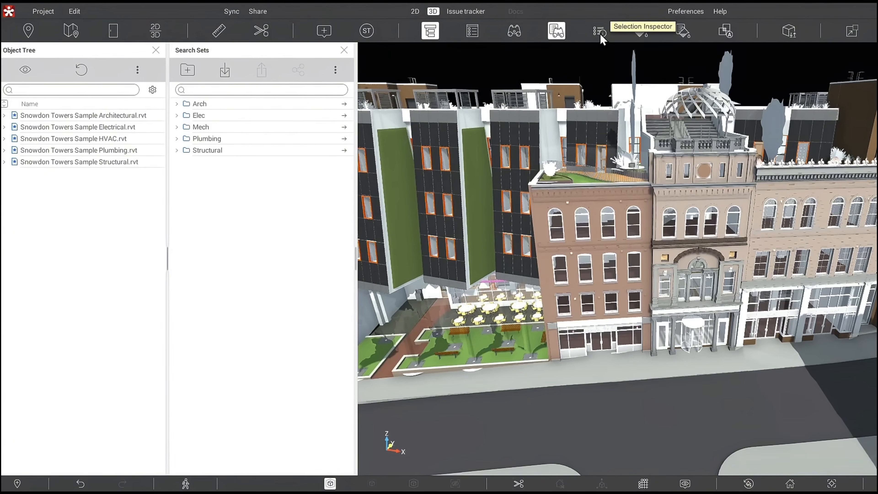
click(344, 50)
click(156, 51)
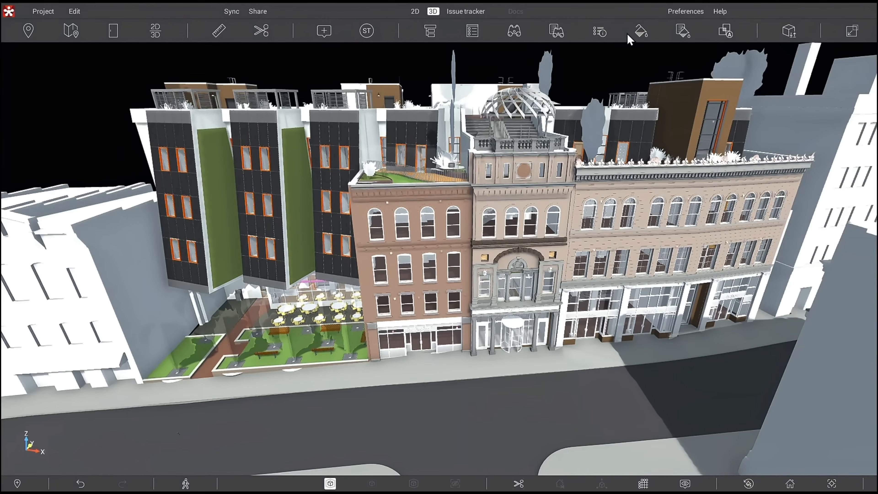
Step: Open the Selection Inspector, try docking it below the model, and settle it beside the model with a wider panel and Item Name column
click(600, 31)
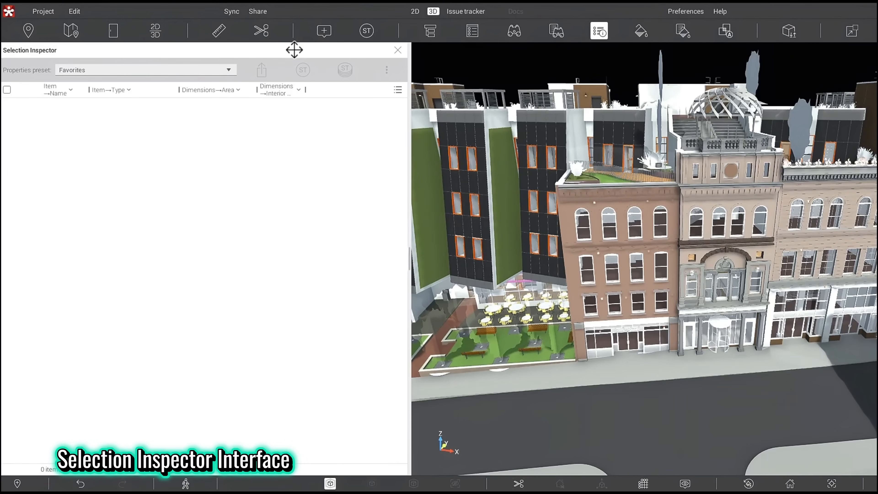
drag(294, 50, 462, 463)
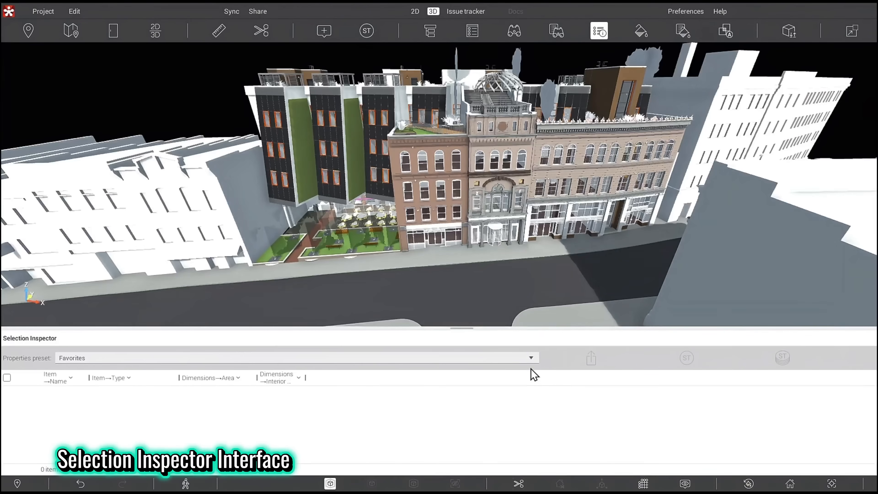
drag(425, 332, 10, 258)
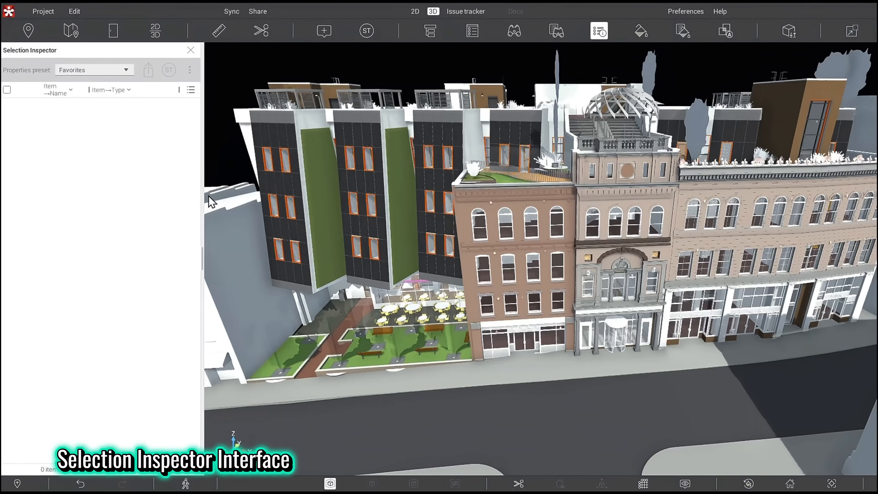
drag(341, 202, 309, 212)
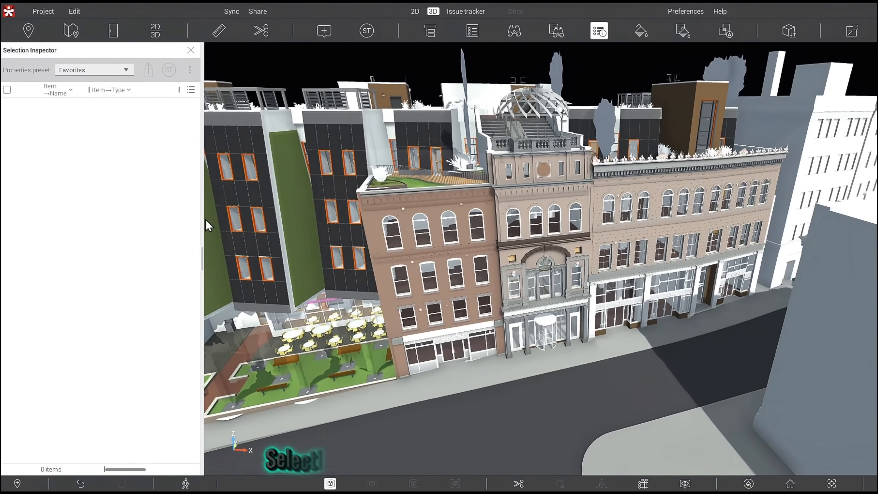
drag(202, 218, 291, 218)
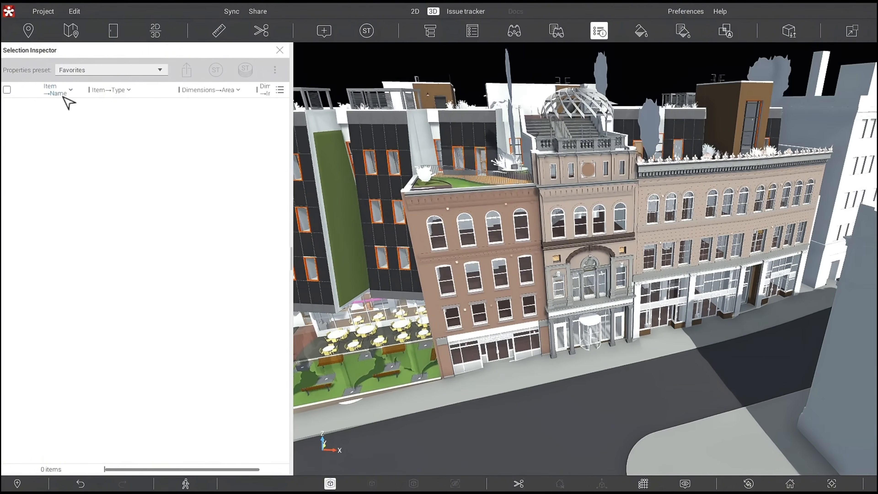
drag(90, 88, 100, 89)
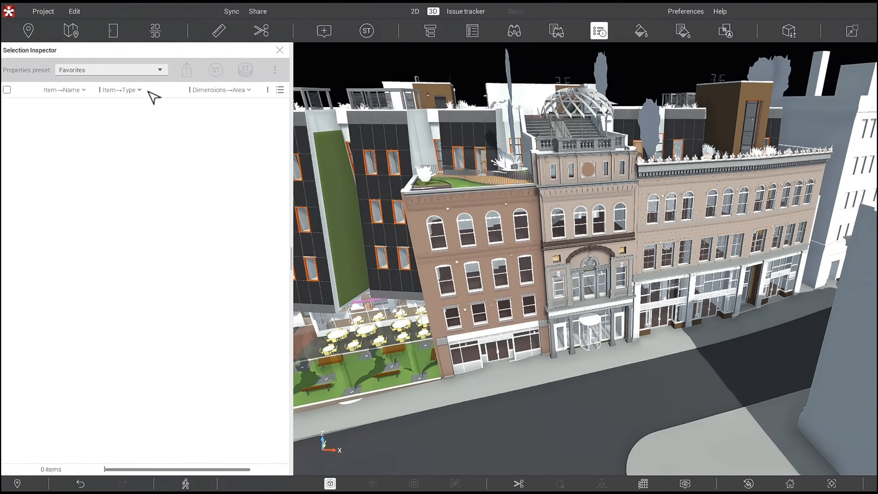
Step: Check the available properties presets, and display the properties of the green roof room above the brick building
click(102, 76)
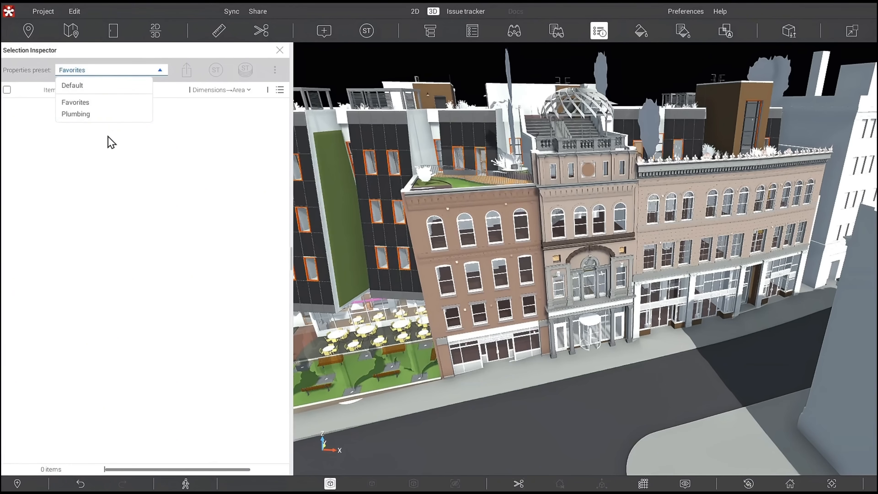
click(112, 147)
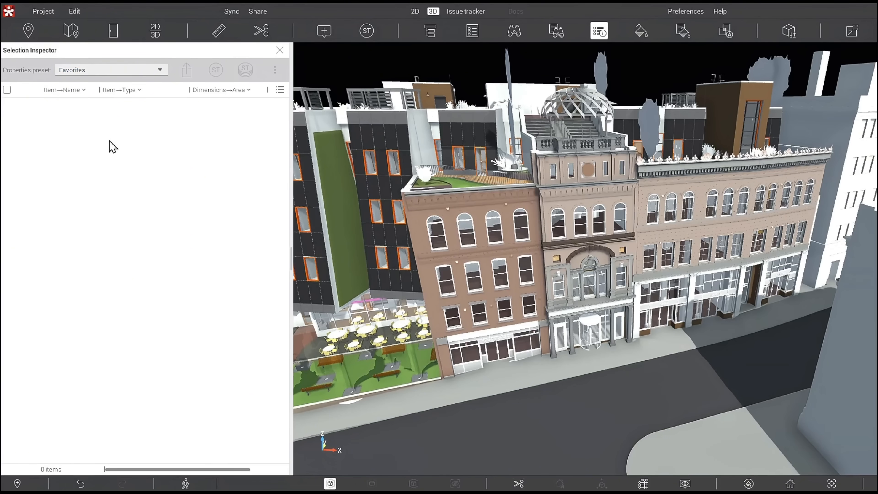
click(470, 31)
click(525, 147)
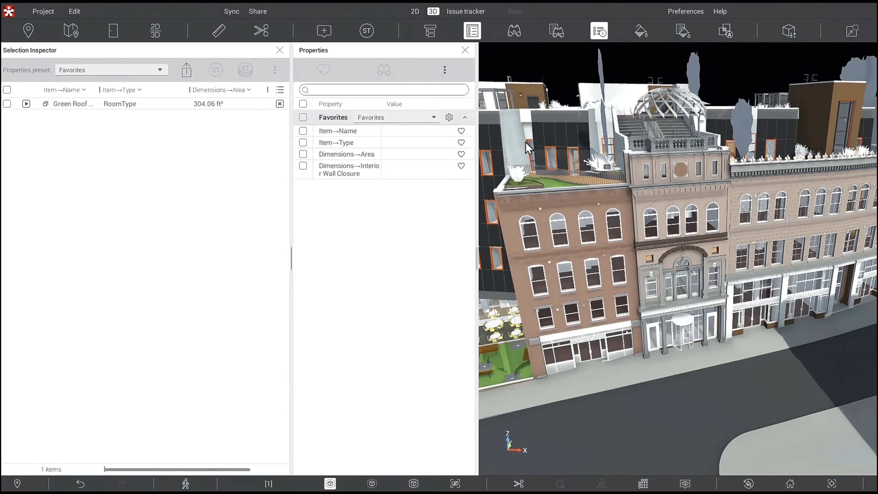
Step: Compare the presets offered in Properties with those in the Selection Inspector, and close Properties
click(392, 120)
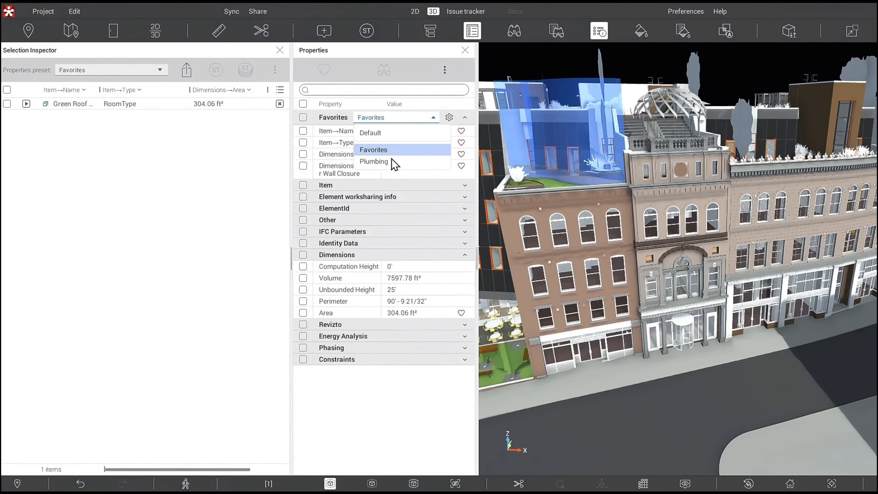
click(121, 71)
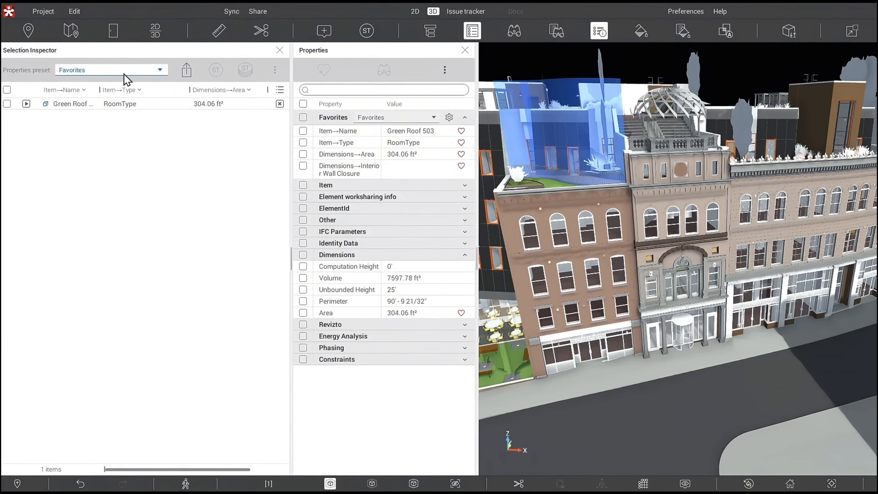
click(122, 71)
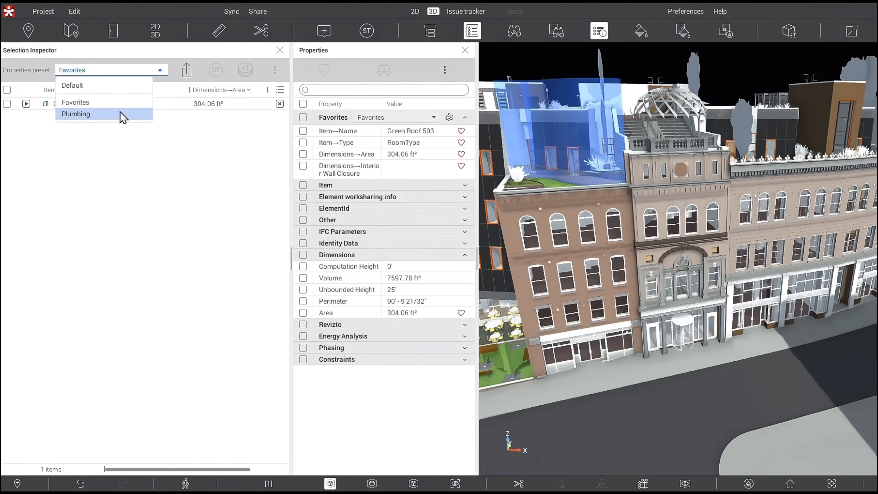
click(164, 188)
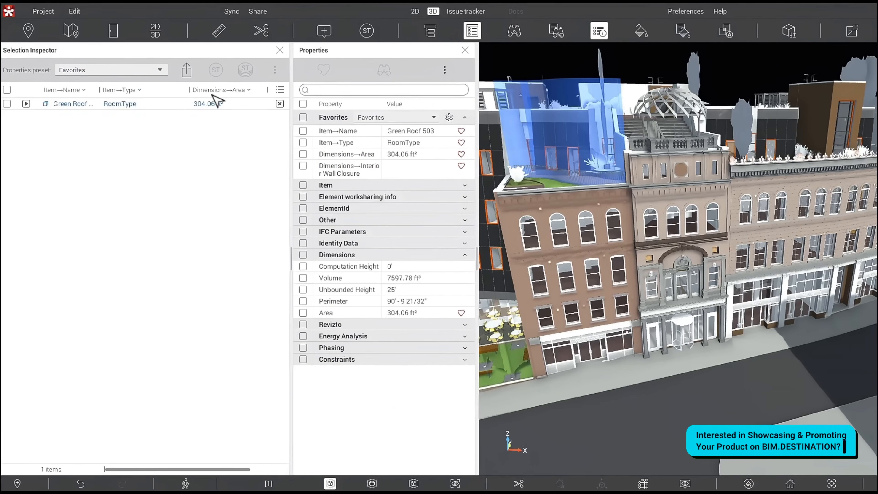
click(464, 50)
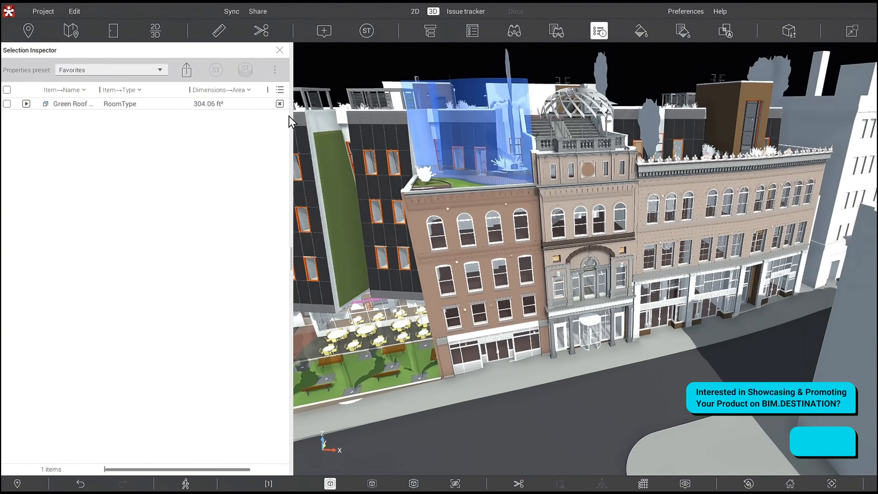
Step: Dock the Selection Inspector below the model view and widen its Name, Type, Area and Interior Wall Closure columns
drag(209, 51, 463, 465)
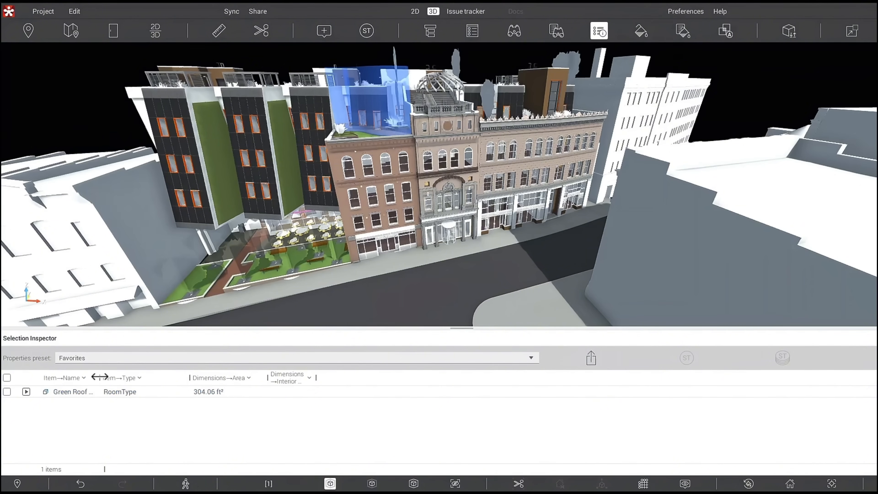
drag(99, 377, 140, 377)
drag(230, 377, 242, 379)
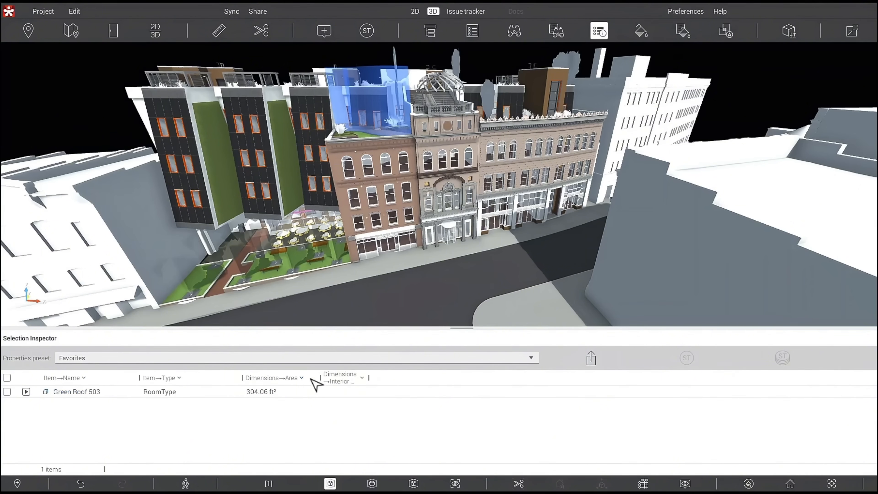
drag(320, 377, 414, 378)
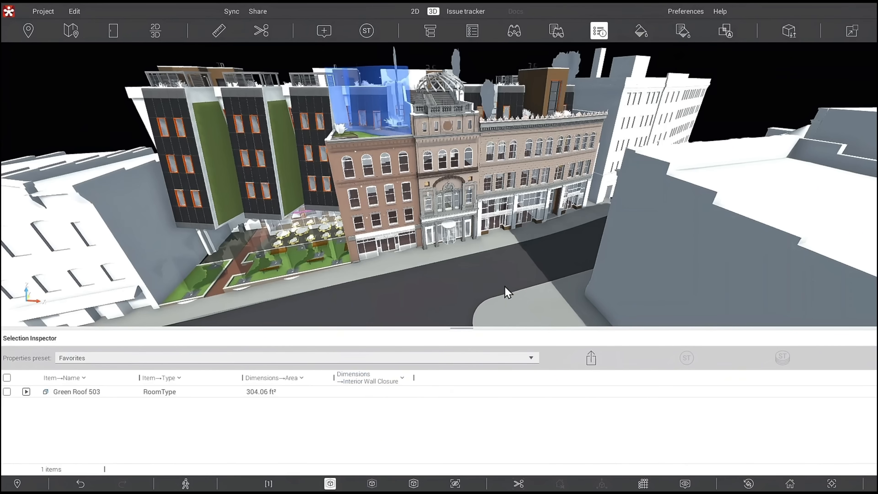
Step: Select the upper arched-window wall of the central facade together with a living wall, three solar panels and a solar-wall window
click(448, 147)
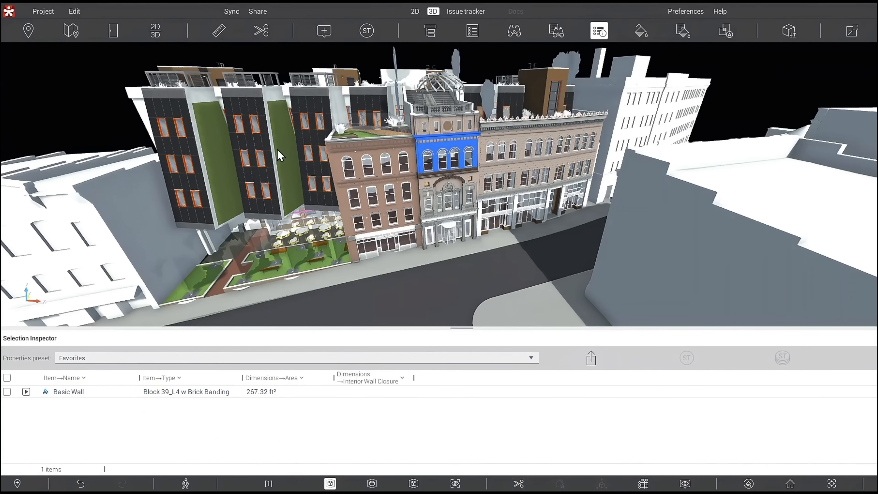
click(280, 161)
click(261, 158)
click(258, 141)
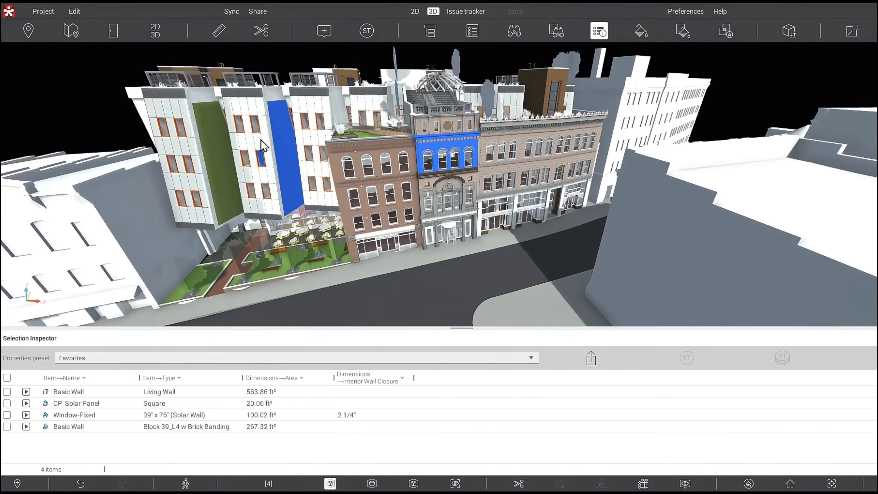
click(237, 157)
click(266, 142)
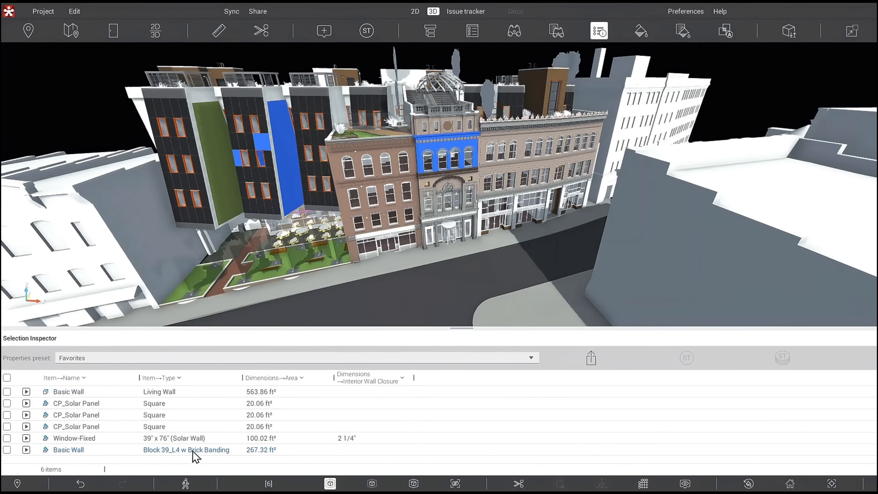
Step: Apply the Plumbing properties preset to the inspected items and dock the Selection Inspector vertically beside the model
click(127, 359)
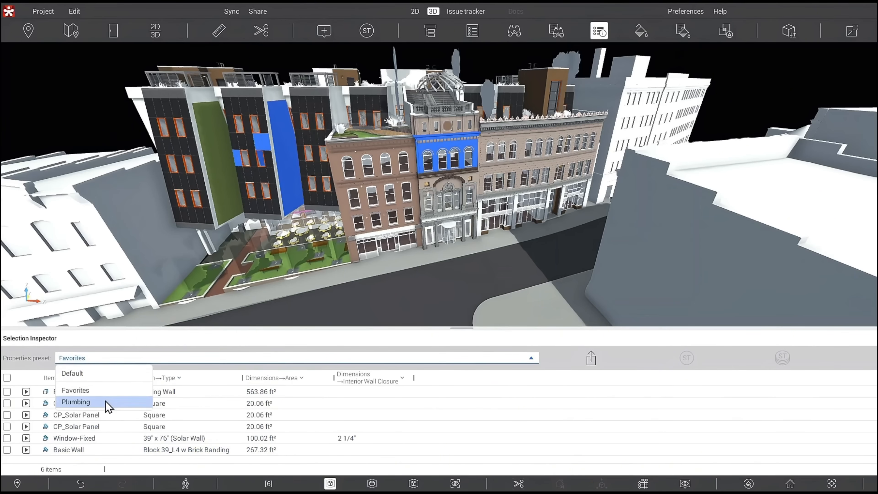
click(106, 402)
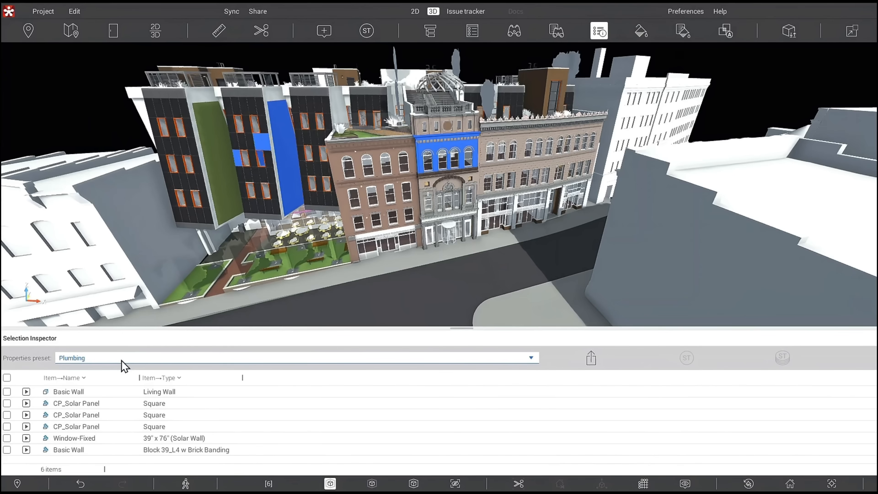
drag(220, 341, 9, 258)
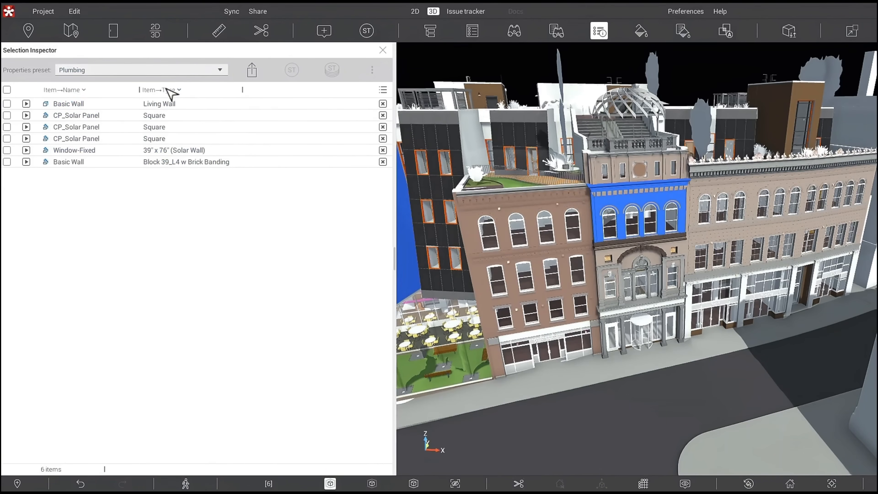
Step: Apply the Default properties preset to the items in the Selection Inspector
click(220, 73)
click(221, 72)
click(175, 74)
click(110, 87)
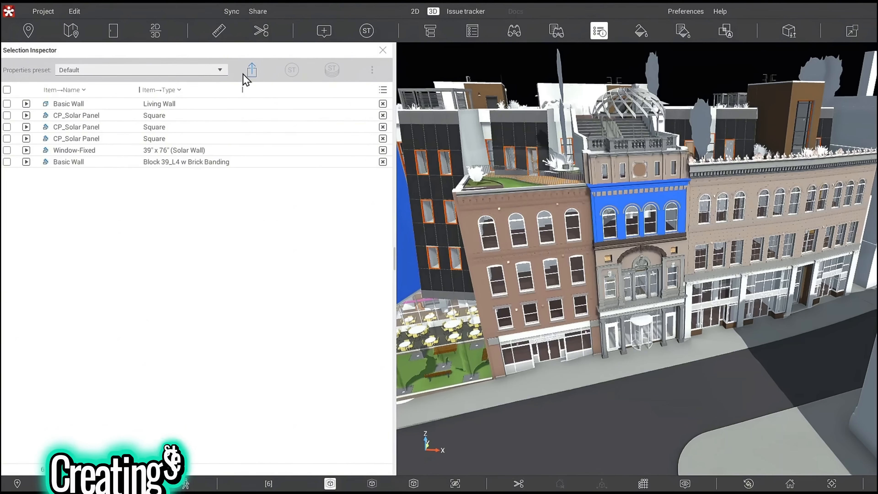
Step: Remove all the listed walls, solar panels and the window from the Selection Inspector one by one
click(382, 104)
click(382, 104)
click(383, 104)
click(382, 104)
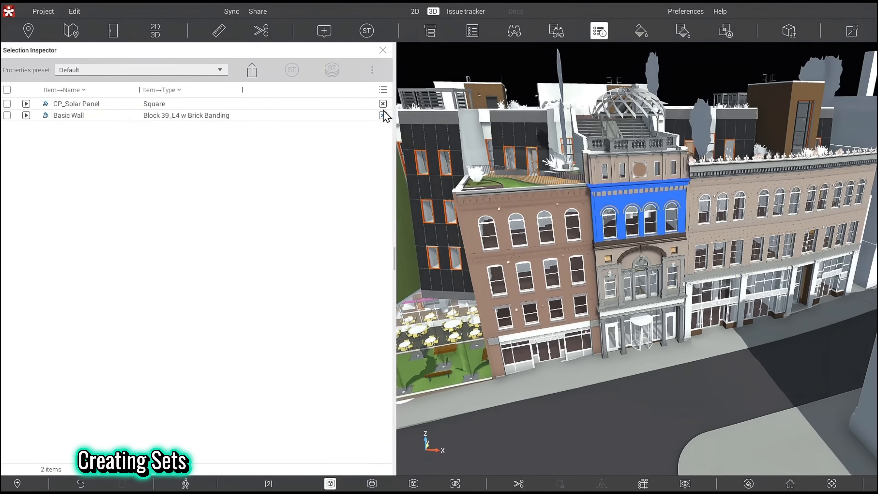
click(383, 104)
click(383, 104)
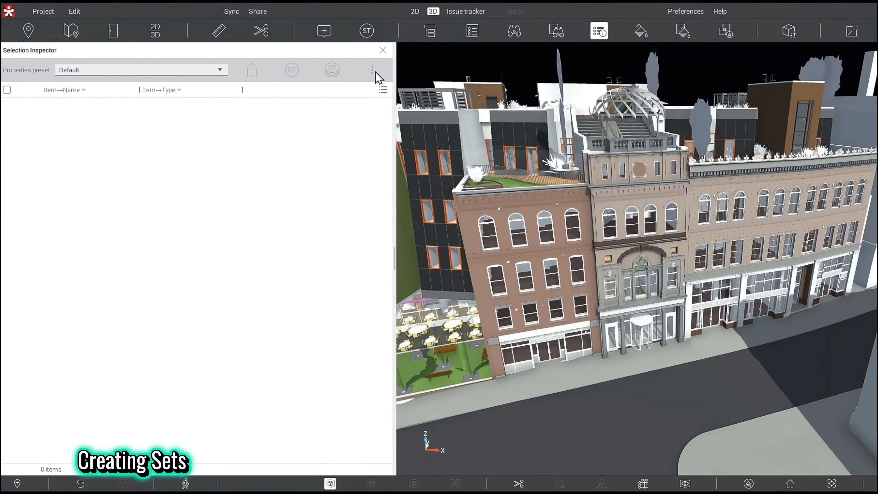
Step: Create a new favorite properties preset named QTO through the Selection Inspector's column settings
click(383, 90)
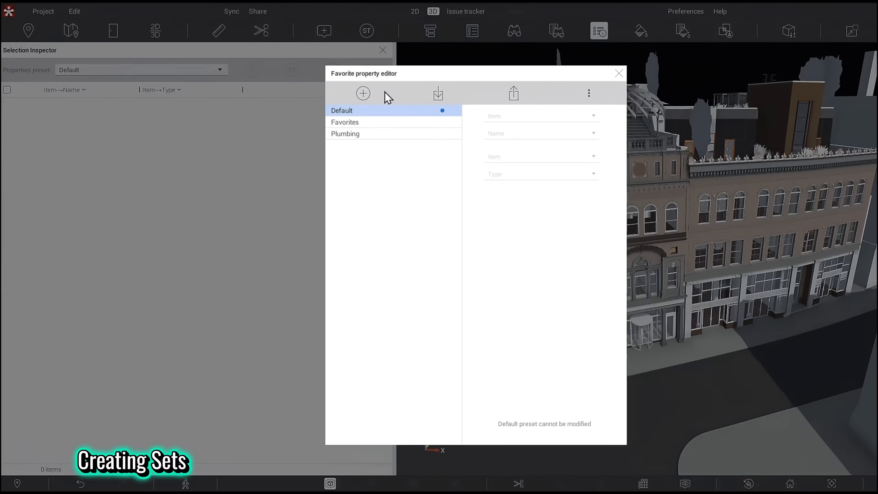
click(620, 74)
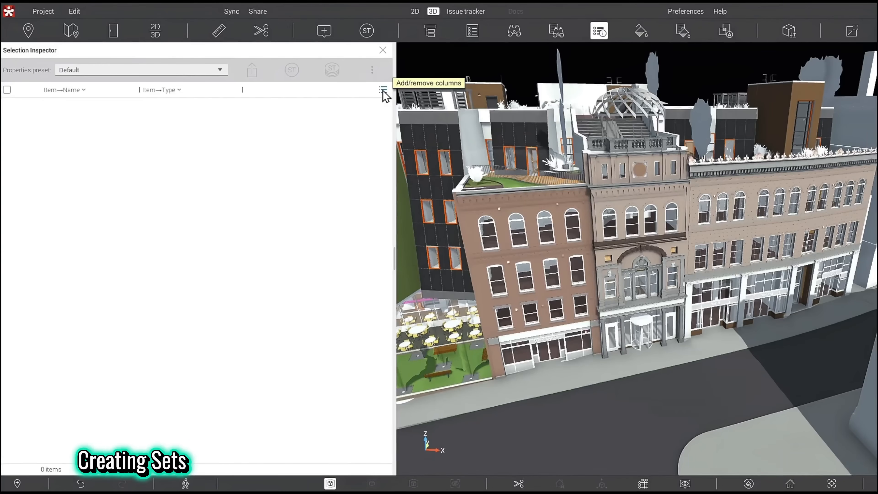
click(383, 90)
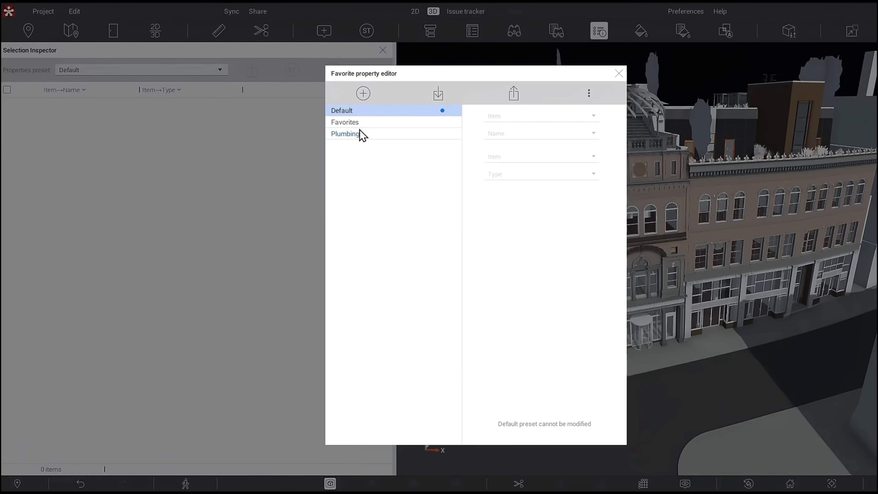
click(363, 93)
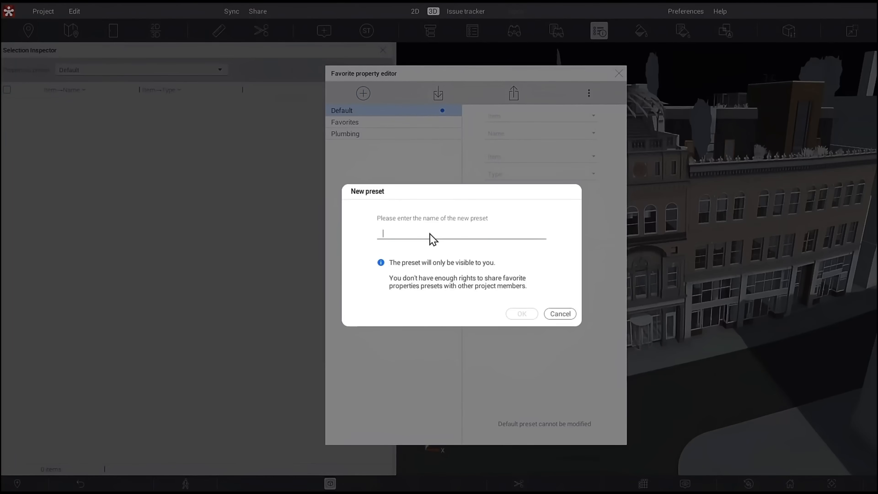
text(QTO)
click(521, 314)
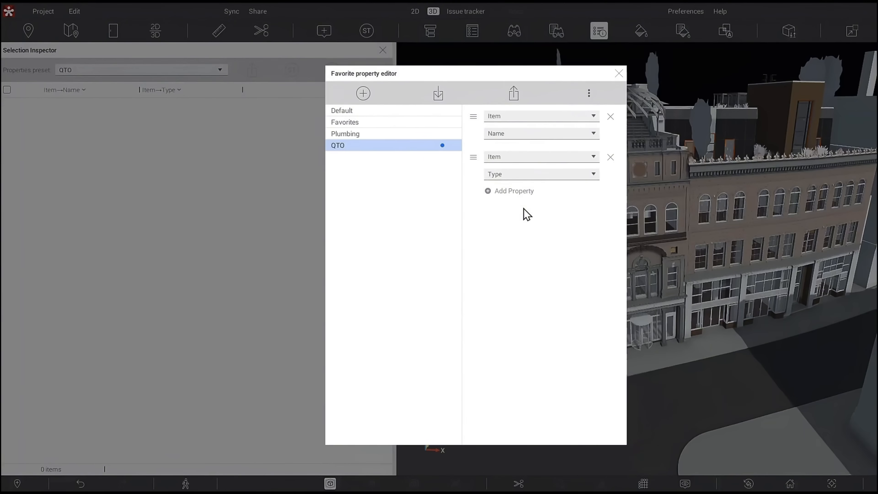
click(588, 94)
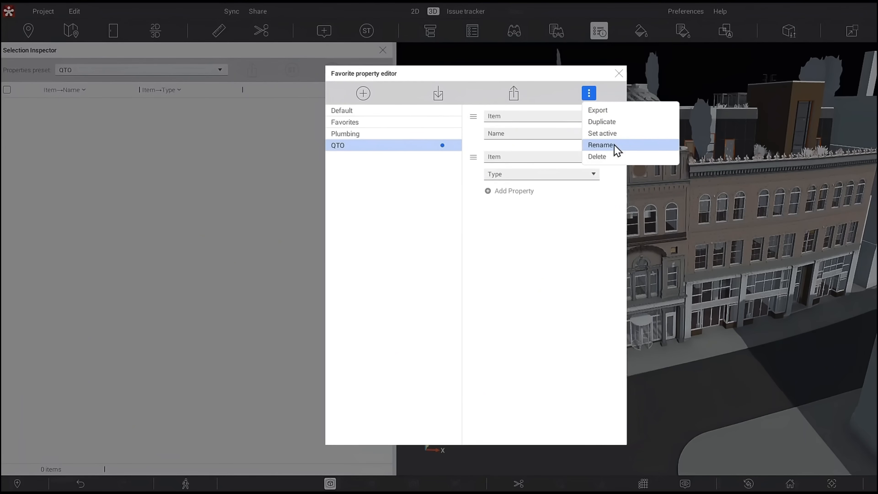
click(466, 92)
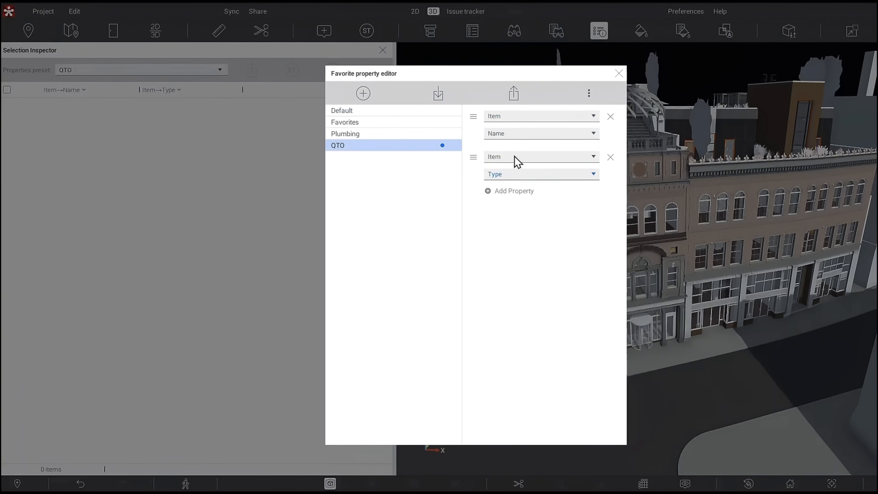
Step: Add a third property to the QTO preset, using the Area property from the Dimensions category
click(506, 191)
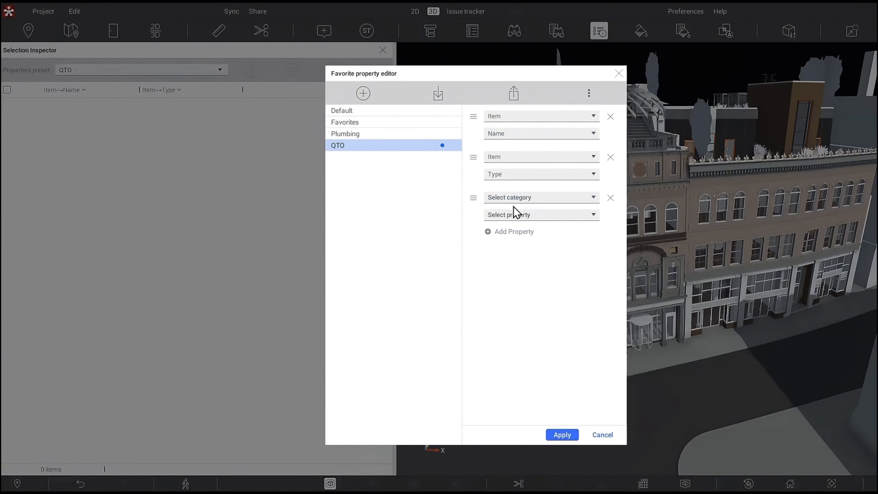
click(514, 198)
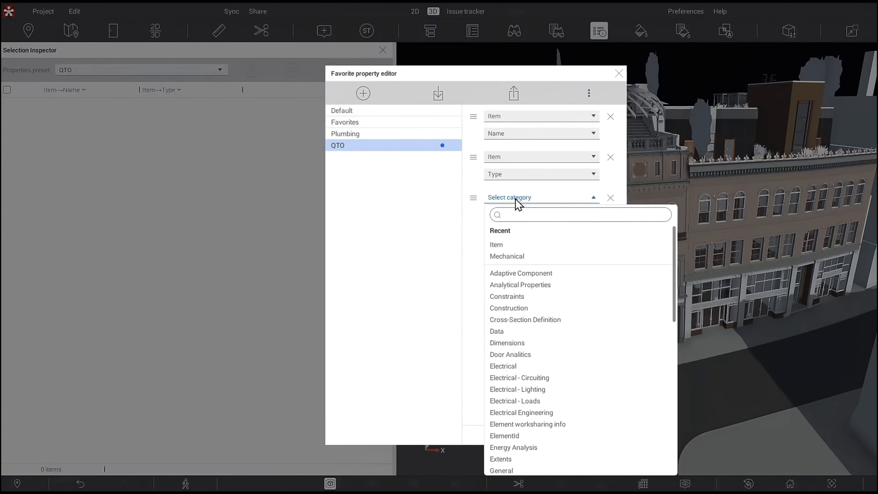
click(514, 245)
click(511, 215)
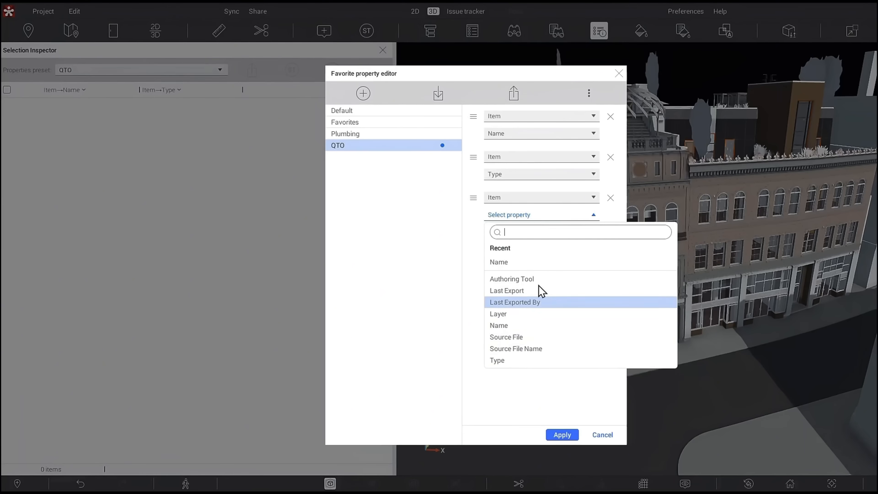
click(503, 198)
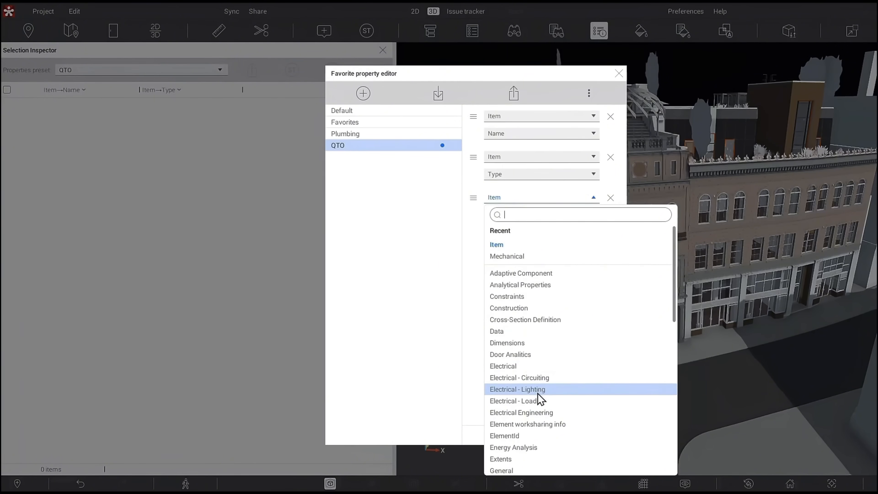
scroll(537, 393, down, 3)
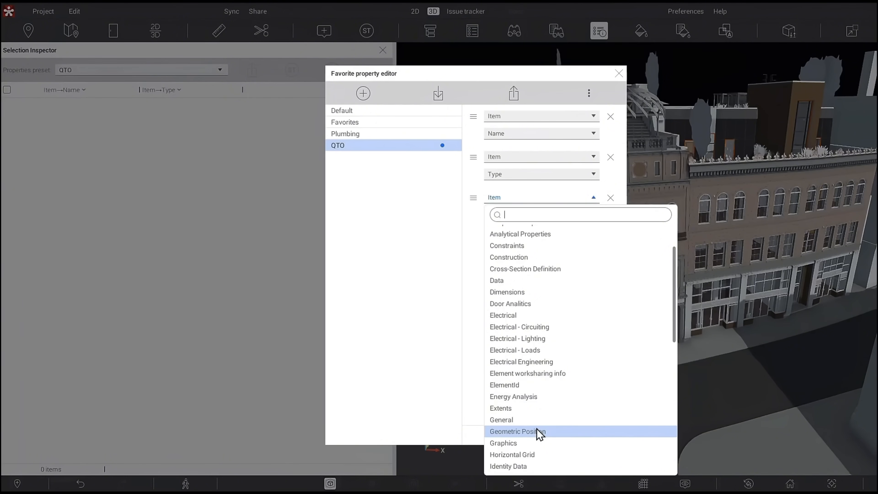
click(535, 293)
click(536, 215)
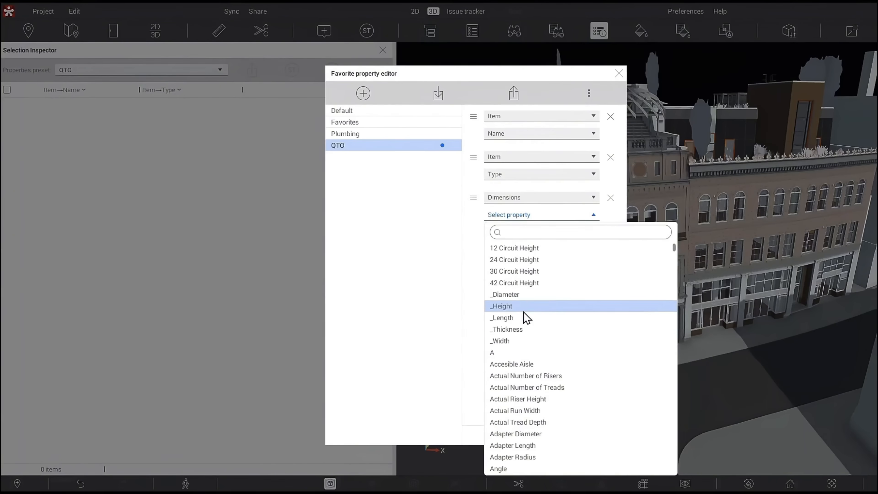
text(Ar)
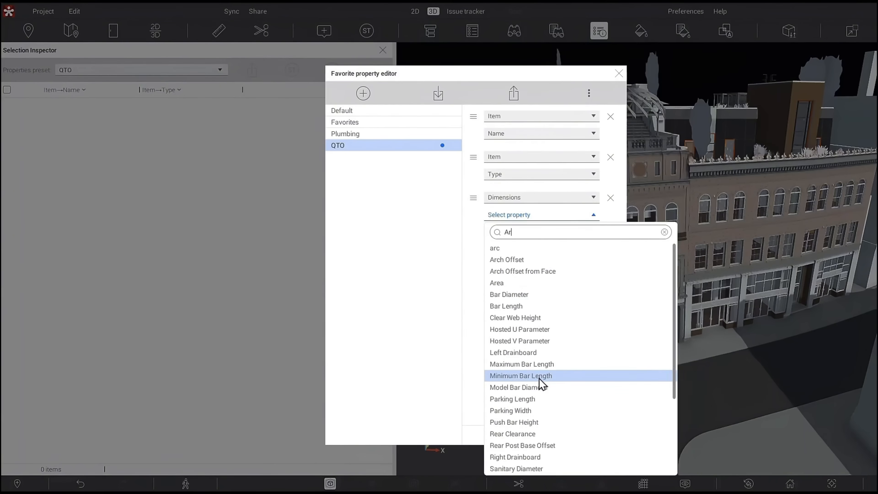
text(e)
click(508, 250)
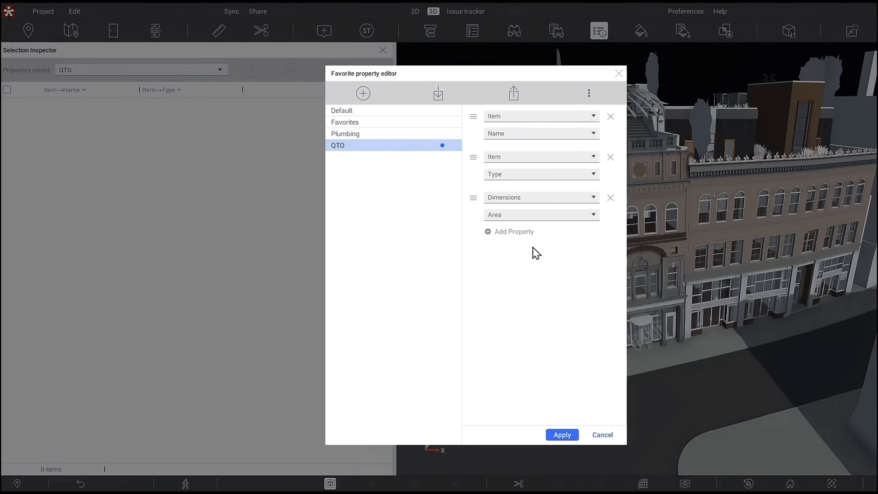
Step: Add a fourth property to the QTO preset, using _Length from the Dimensions category
click(508, 232)
click(515, 238)
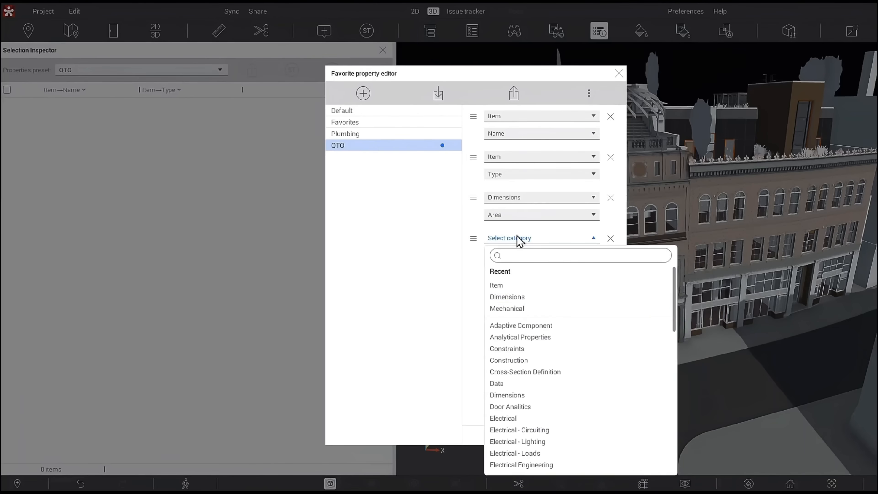
click(516, 296)
click(521, 257)
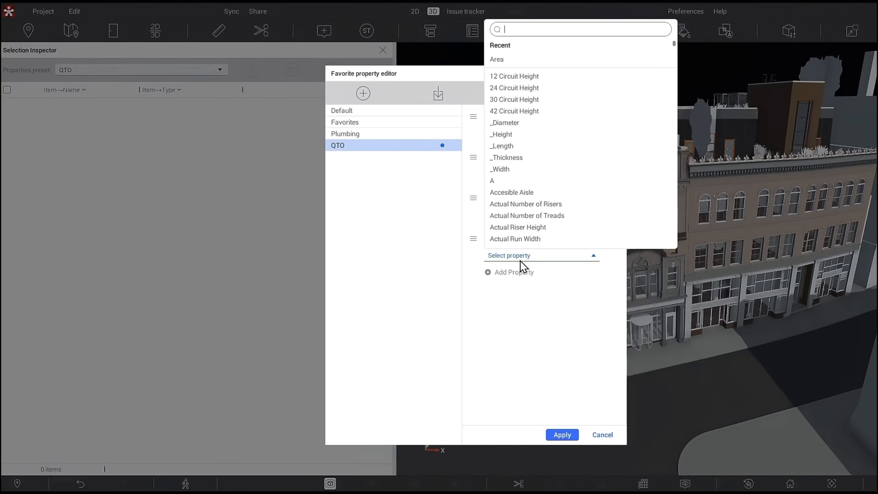
text(Len)
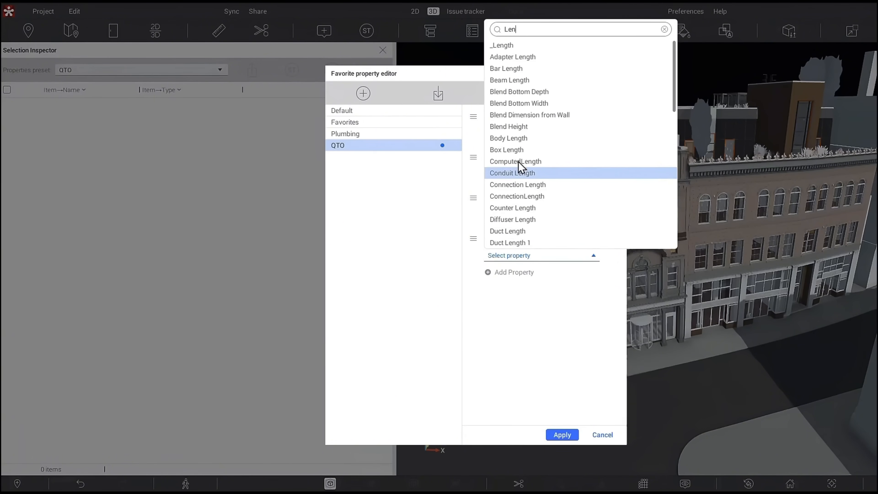
click(515, 51)
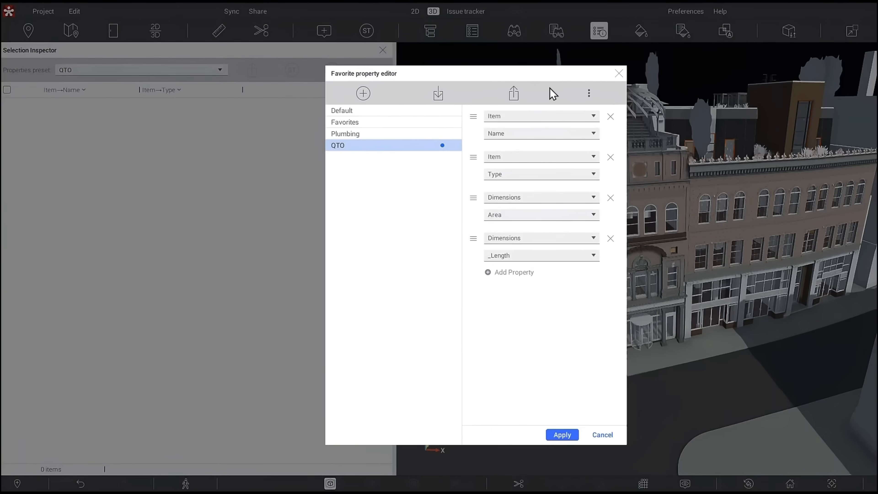
Step: Add a fifth property to the QTO preset, using Volume from the Dimensions category
click(508, 273)
click(525, 279)
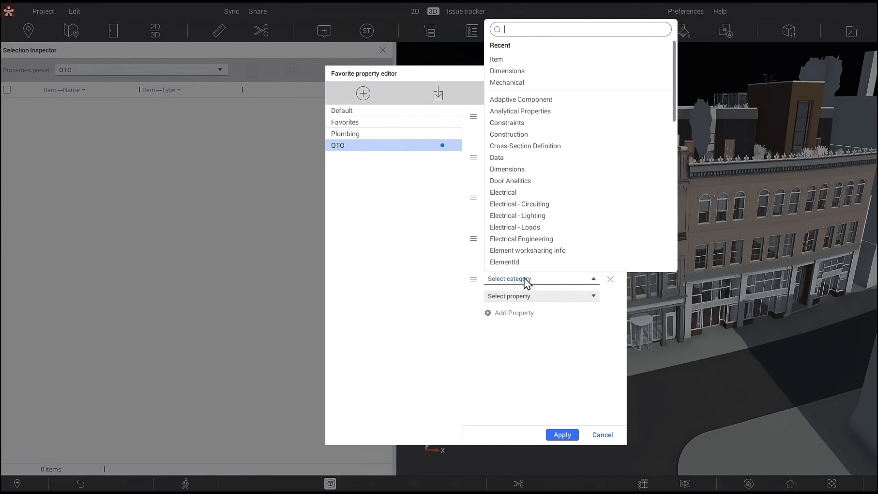
text(Dim)
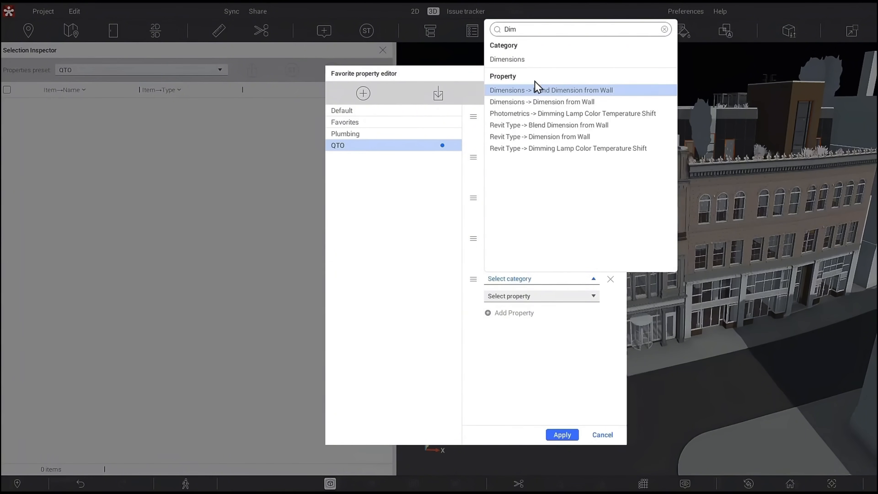
click(518, 61)
click(529, 296)
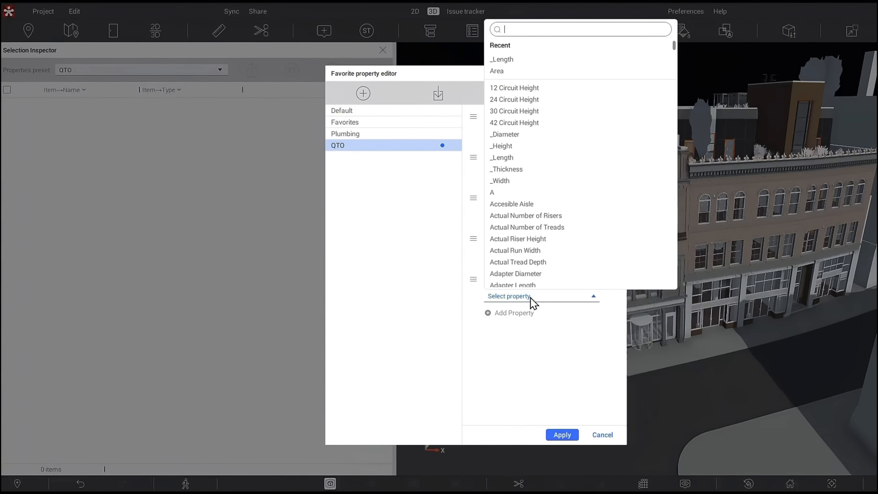
text(Volum)
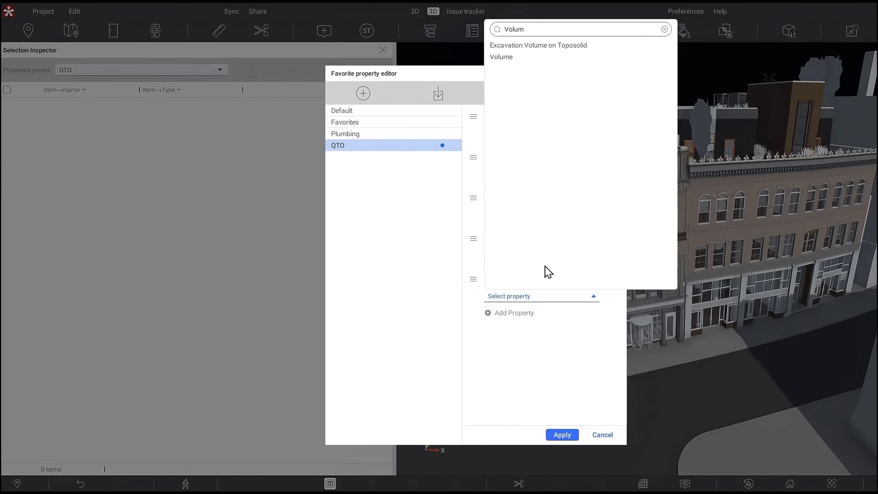
click(515, 57)
Step: Add the Finish property from the Materials and Finishes category to the QTO preset, then apply the changes and close the property editor
click(508, 313)
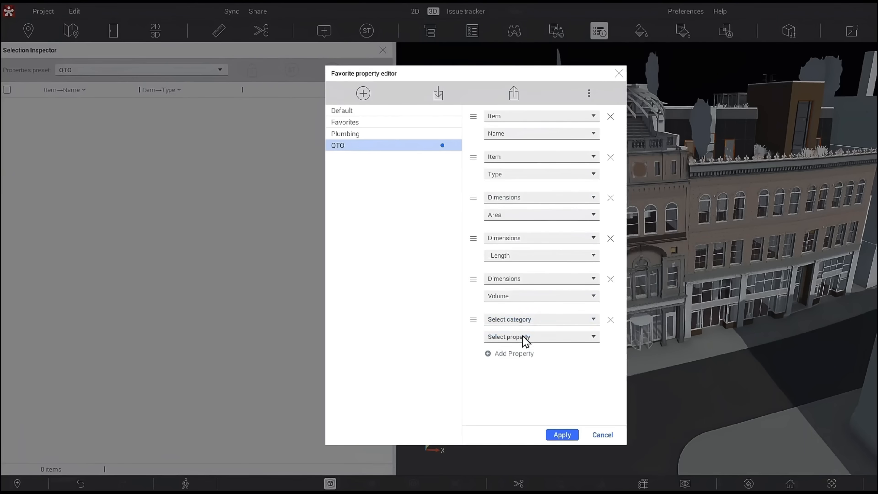
click(525, 319)
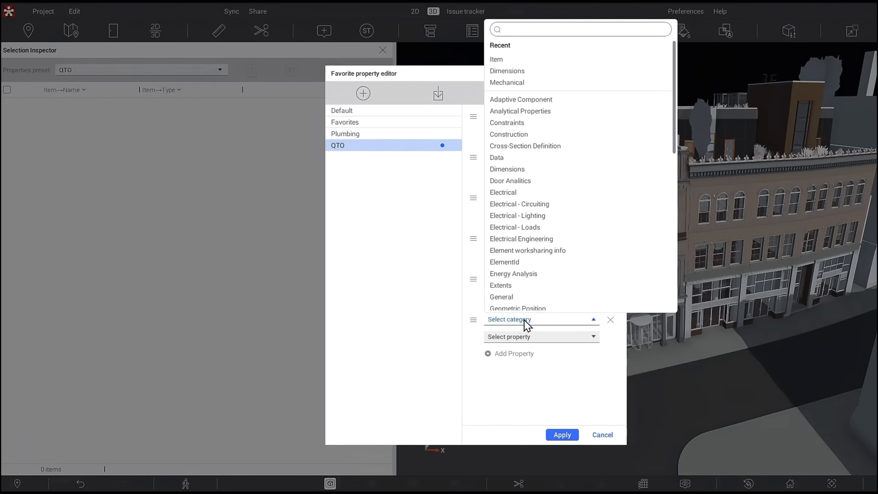
scroll(529, 263, down, 3)
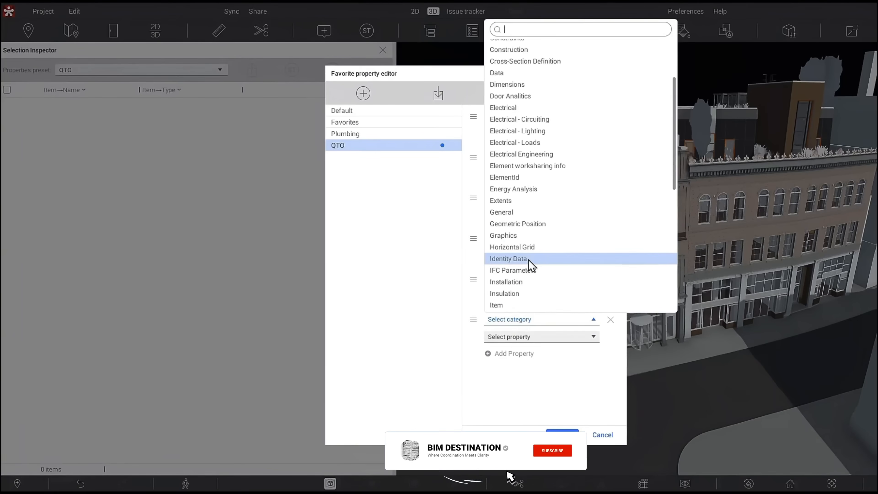
scroll(529, 263, down, 4)
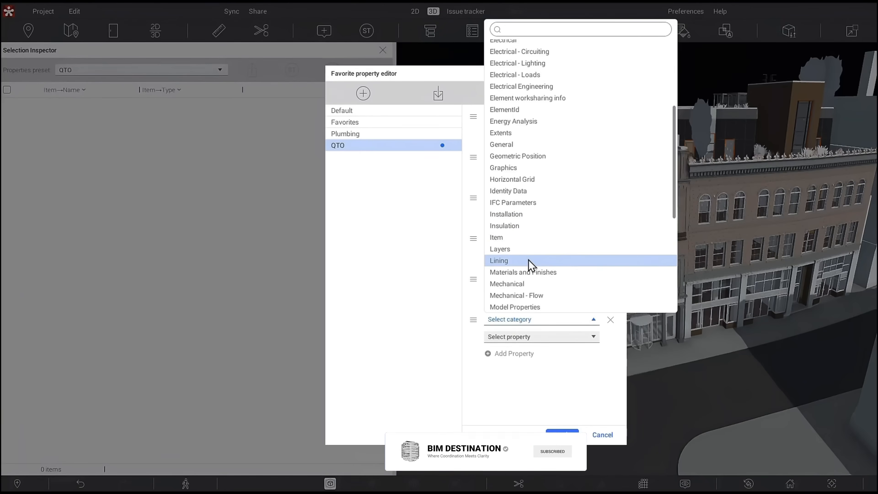
click(531, 272)
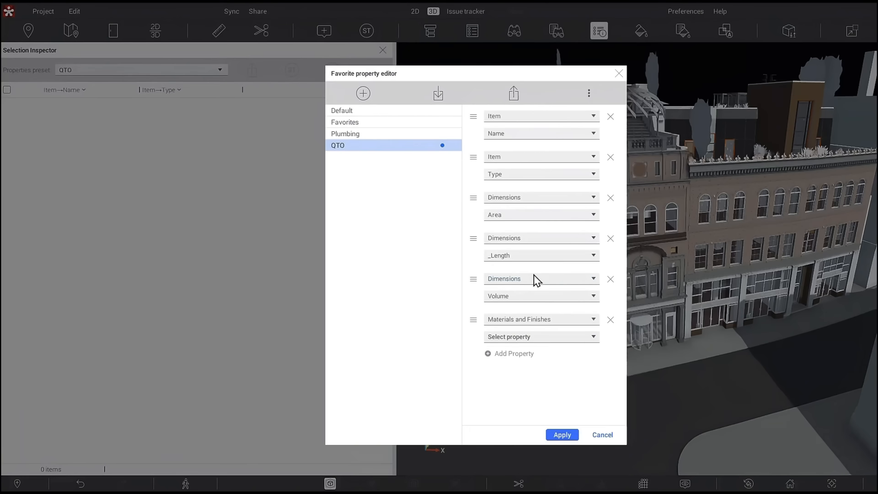
click(553, 336)
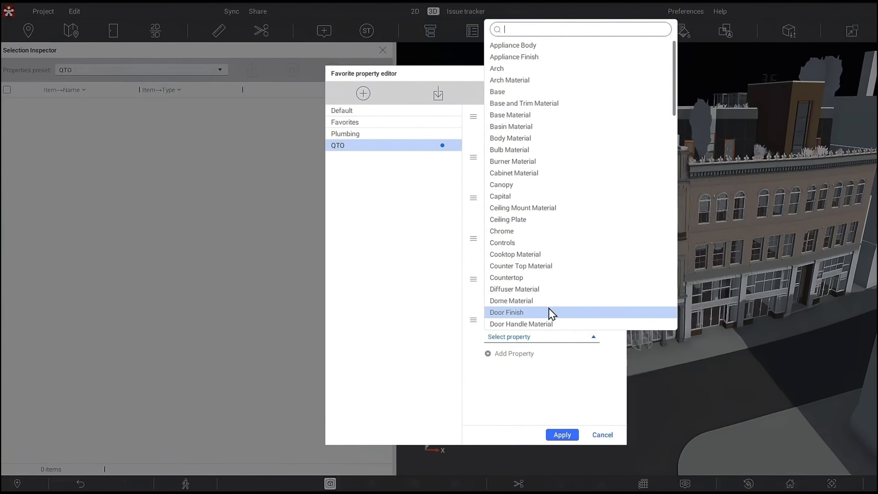
scroll(552, 290, down, 1)
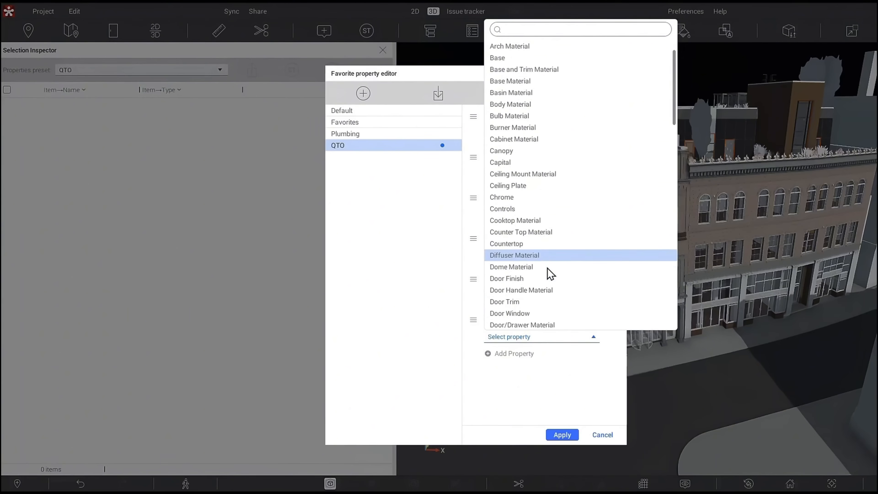
scroll(550, 274, down, 1)
scroll(547, 269, down, 5)
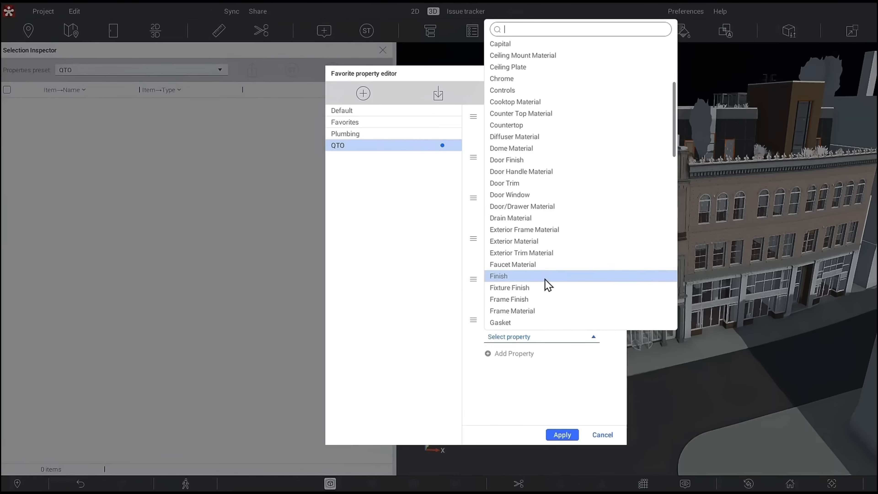
click(548, 276)
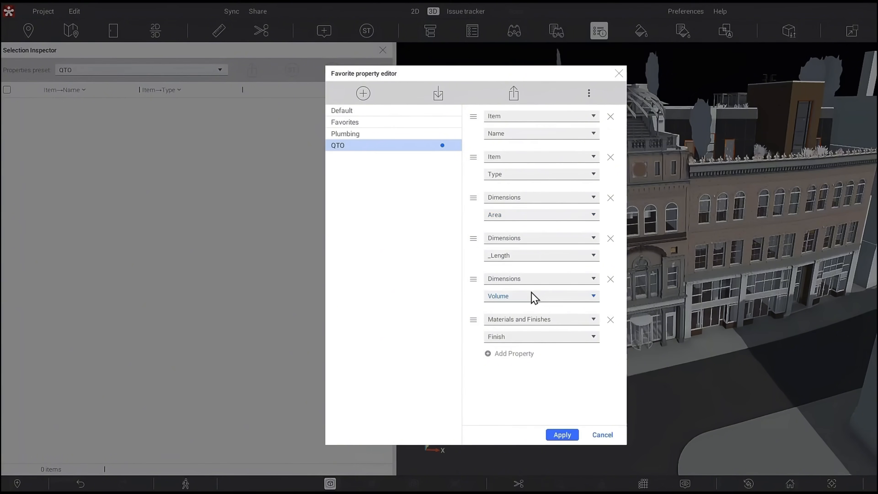
click(562, 435)
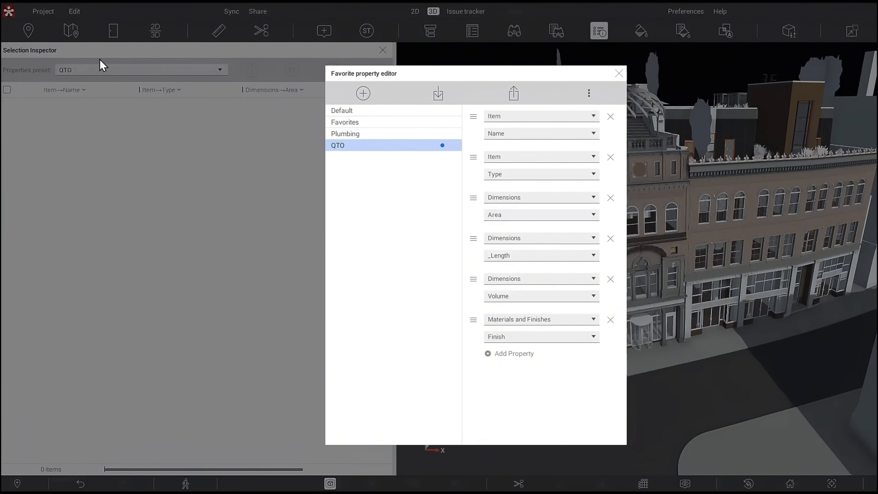
click(618, 73)
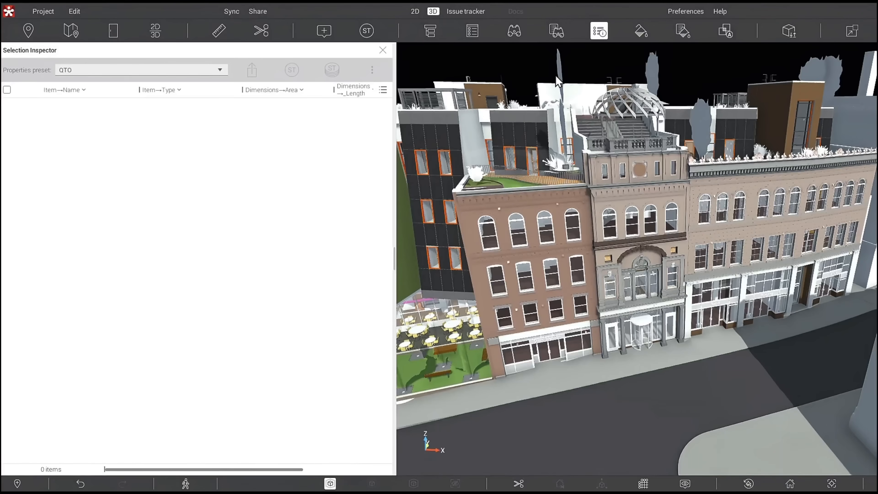
Step: Widen the Selection Inspector to fit all preset columns and narrow the Item Name, Item Type and Dimensions Area columns
drag(392, 148, 622, 158)
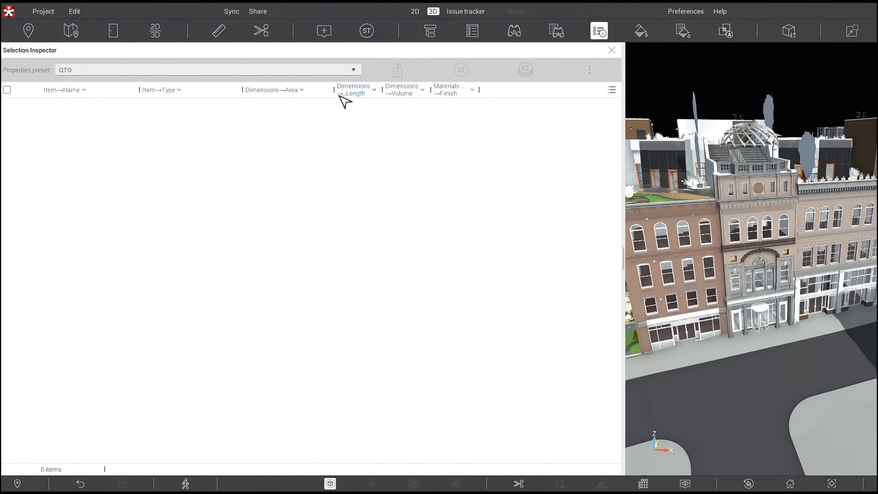
drag(334, 89, 95, 87)
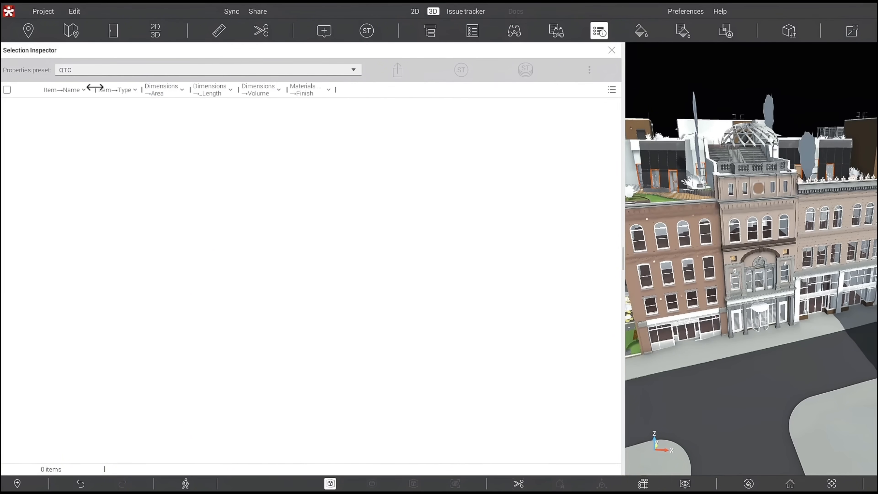
Step: Select the central upper facade wall and both neighbouring brick facade walls together, and widen the Item Type column to fit the full type names
click(750, 213)
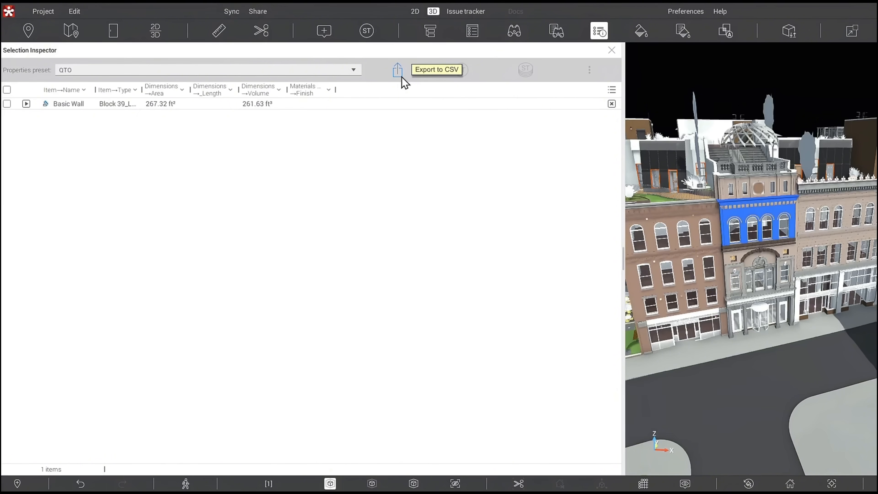
ctrl+click(821, 212)
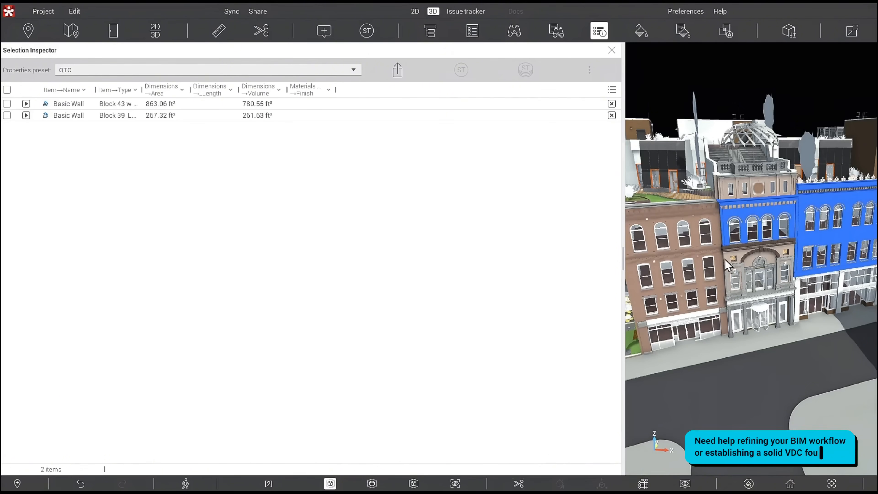
ctrl+click(691, 260)
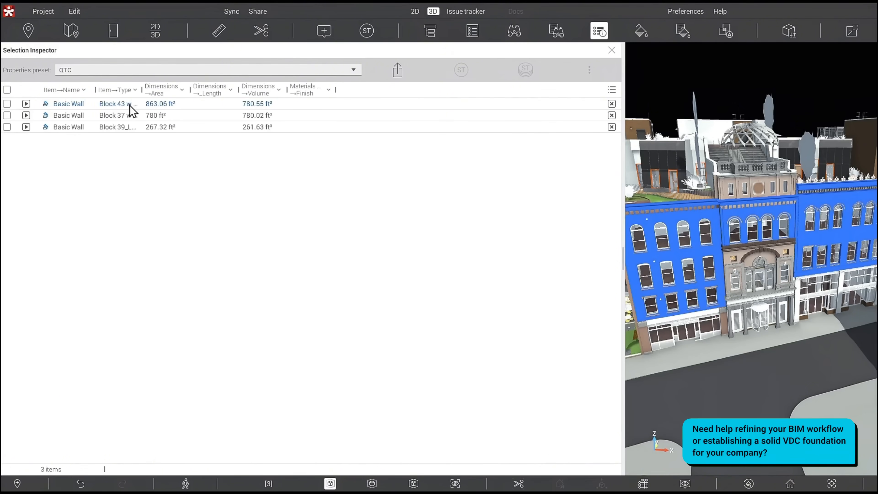
drag(142, 89, 196, 88)
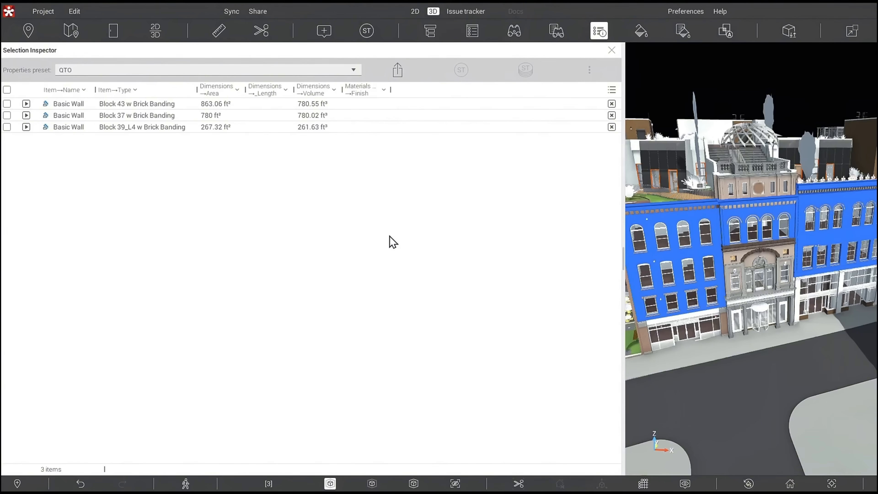
Step: Show the Object Tree, expand the Snowdon Towers Architectural model down to level L3 and select its Walls category
click(430, 31)
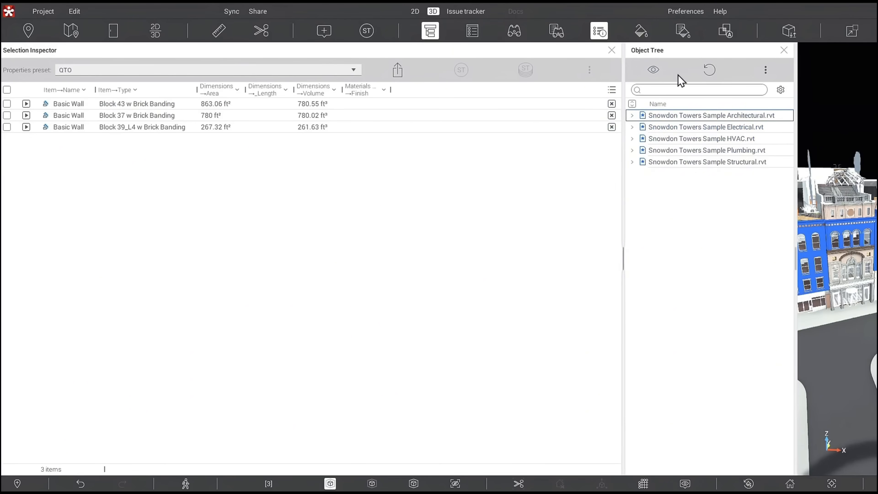
click(632, 115)
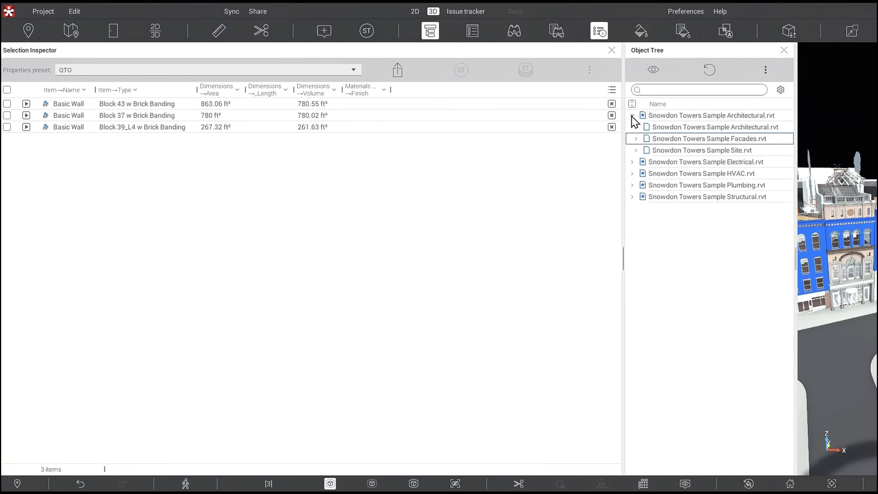
click(635, 127)
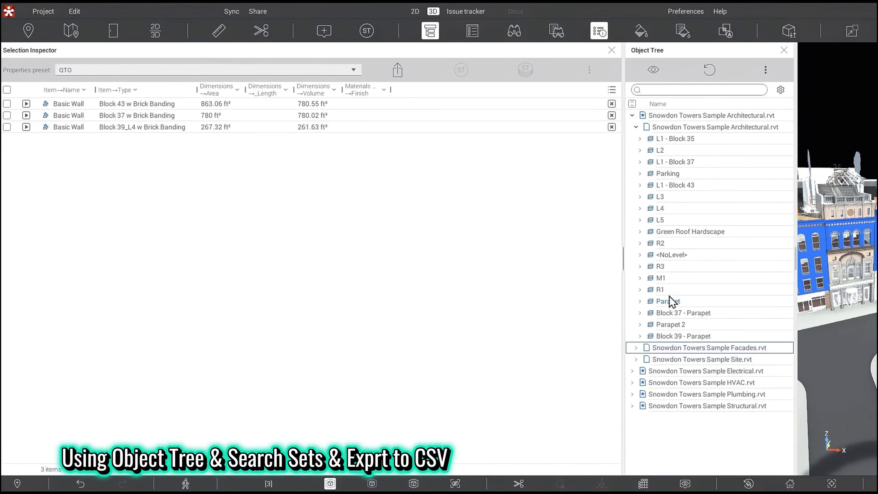
click(639, 196)
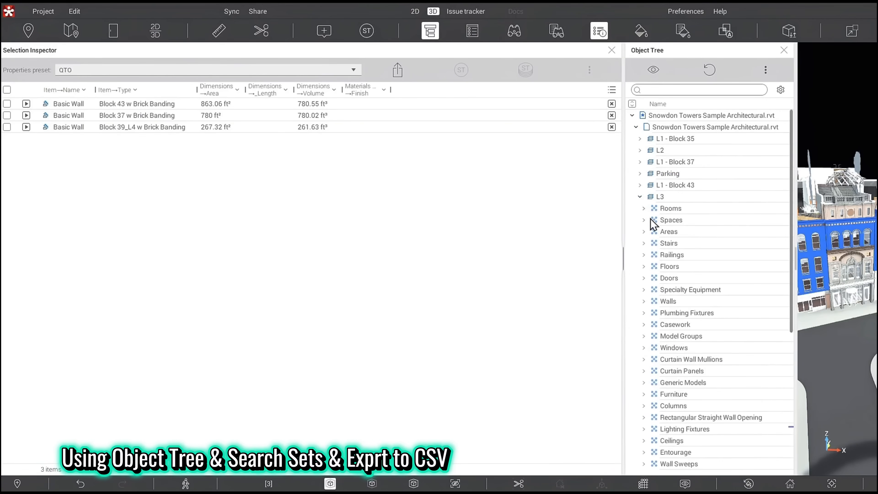
click(661, 301)
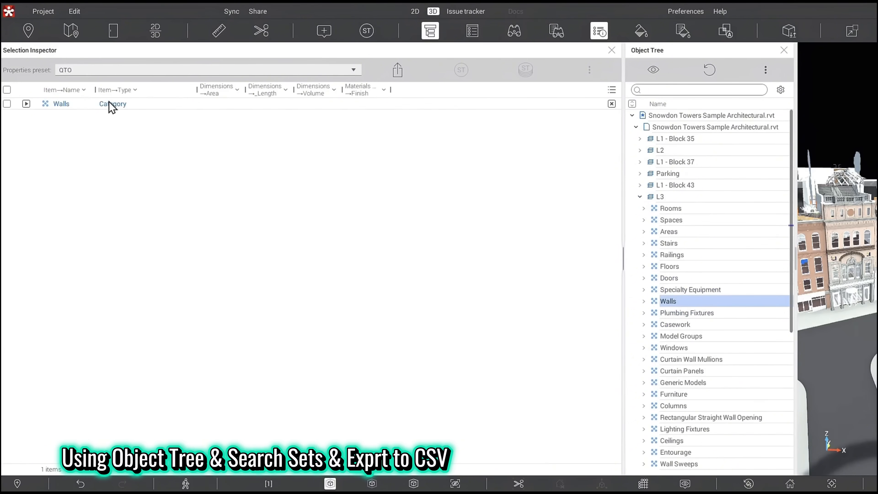
Step: Inspect the L3 Basic Wall family and its 6 1/8" (2-hr) and 4 7/8" (NR) partition types, listing the 6 1/8" type's walls
click(643, 301)
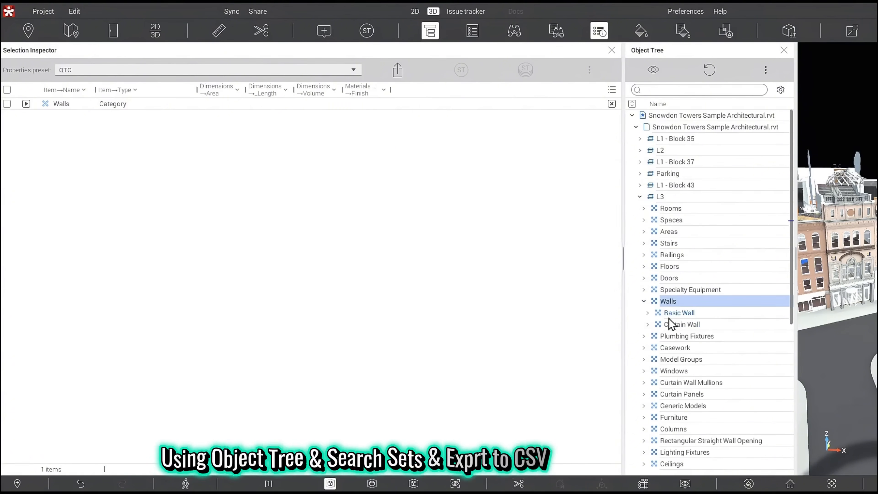
click(669, 313)
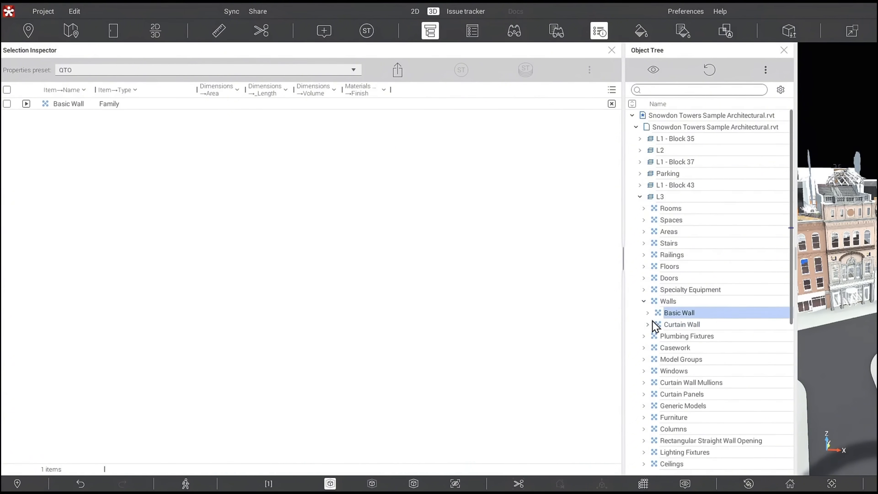
click(647, 312)
click(706, 337)
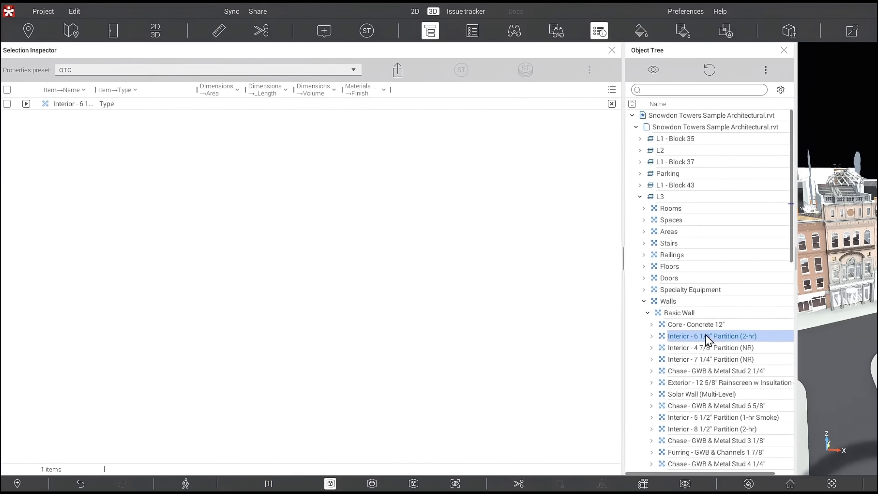
click(705, 345)
click(651, 336)
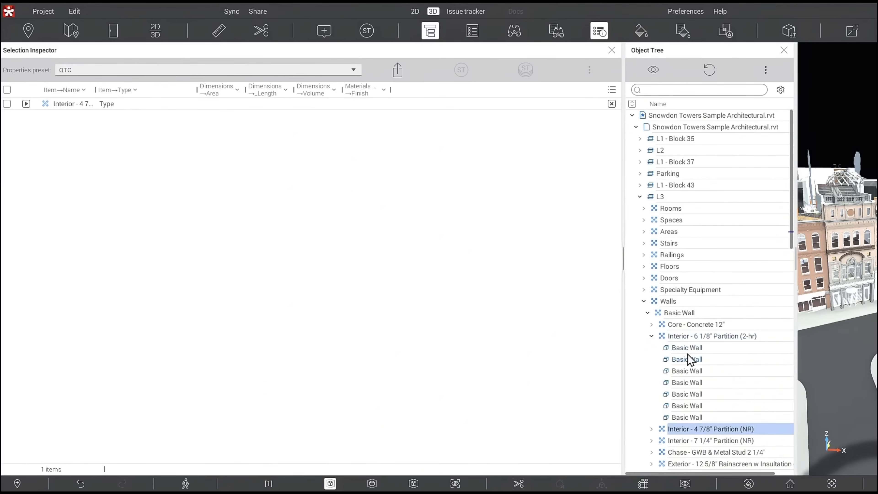
Step: Inspect the first six walls of the Interior - 6 1/8" Partition (2-hr) type one by one, and hide the Object Tree
click(691, 351)
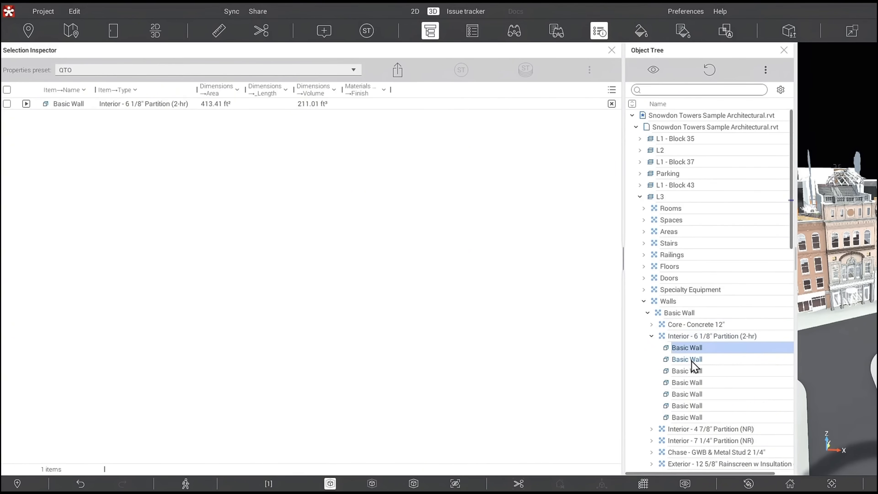
click(692, 361)
click(695, 337)
click(694, 360)
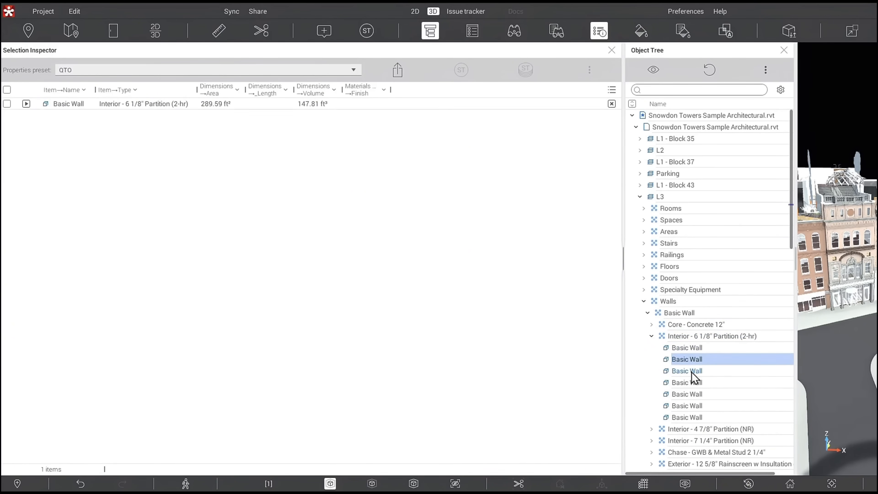
click(692, 372)
click(690, 386)
click(693, 395)
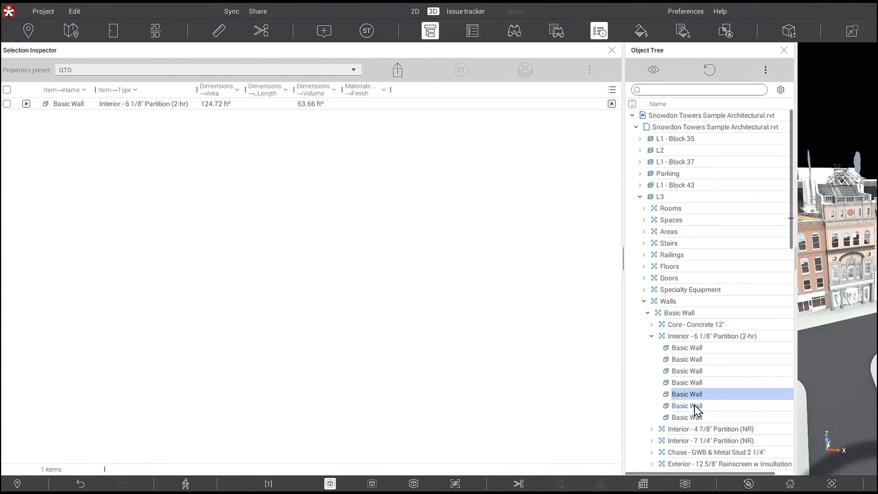
click(694, 407)
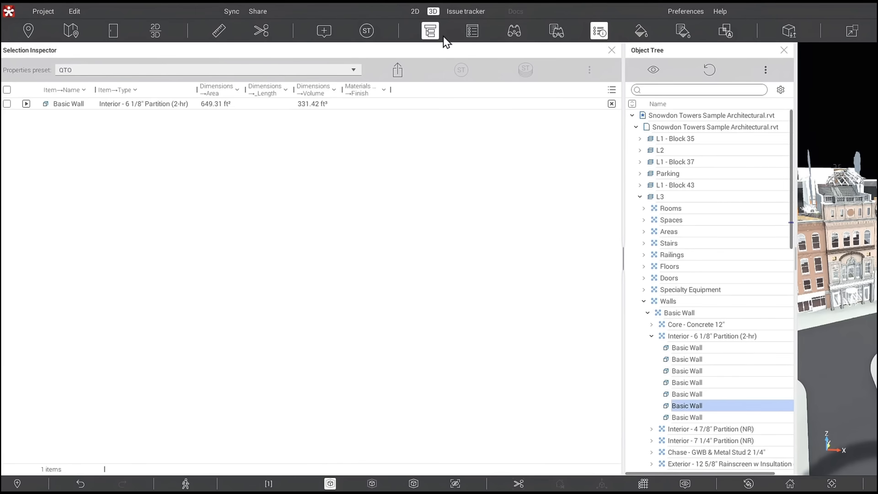
click(435, 34)
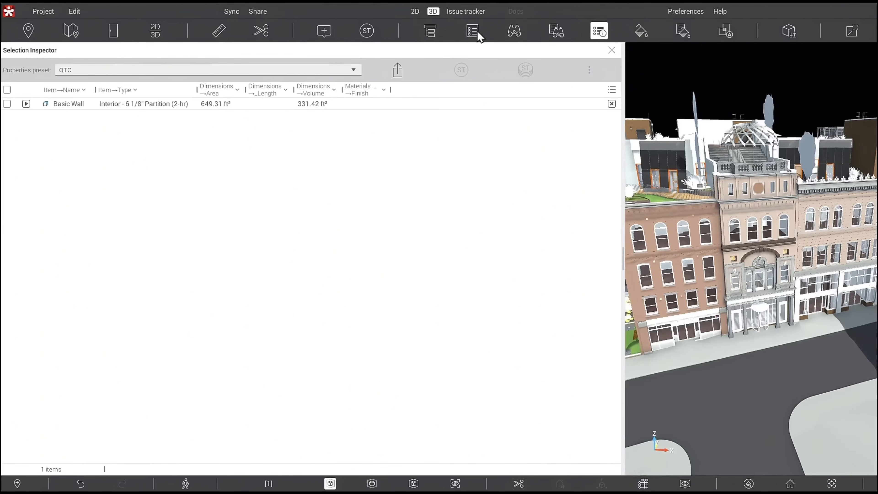
Step: Show the Search Sets, expand the Arch folder and inspect the Doors search set
click(556, 31)
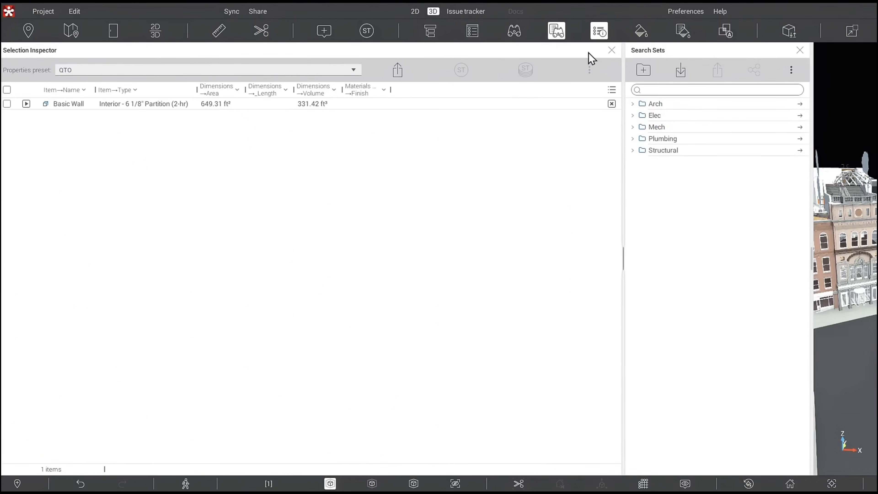
click(632, 103)
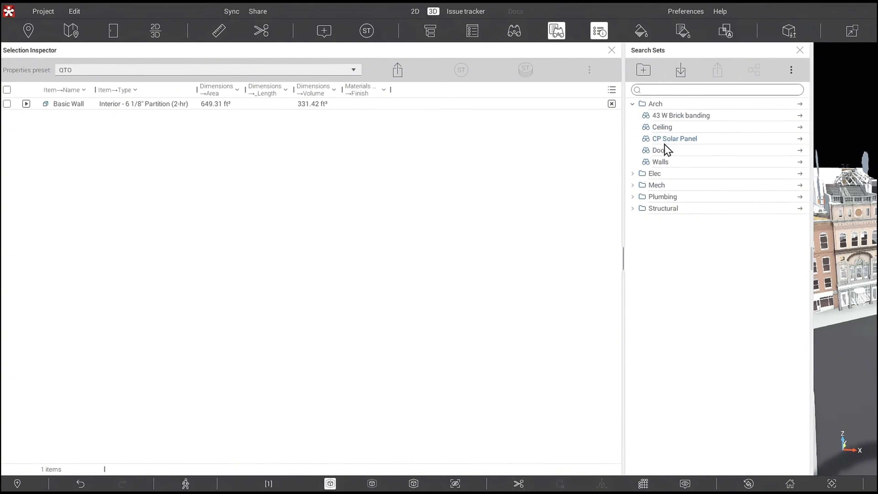
click(661, 151)
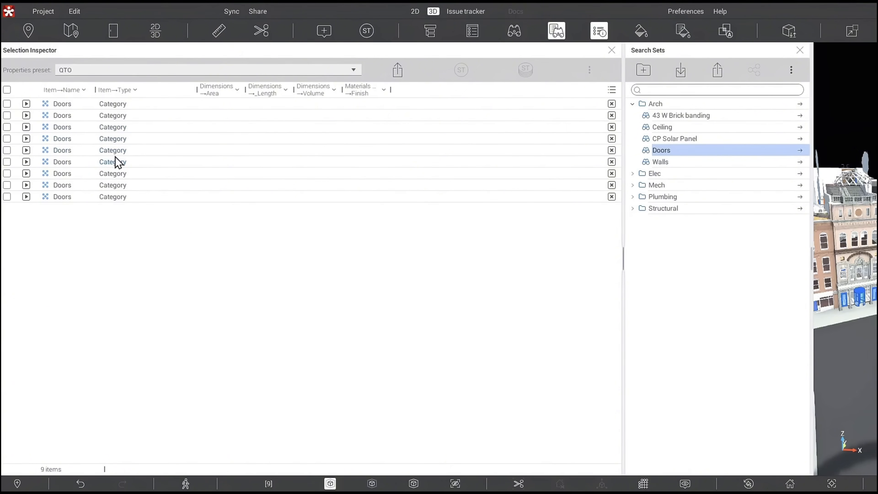
Step: Select the CP Solar Panel search set and widen the Item Name column to fit the full item names
click(662, 138)
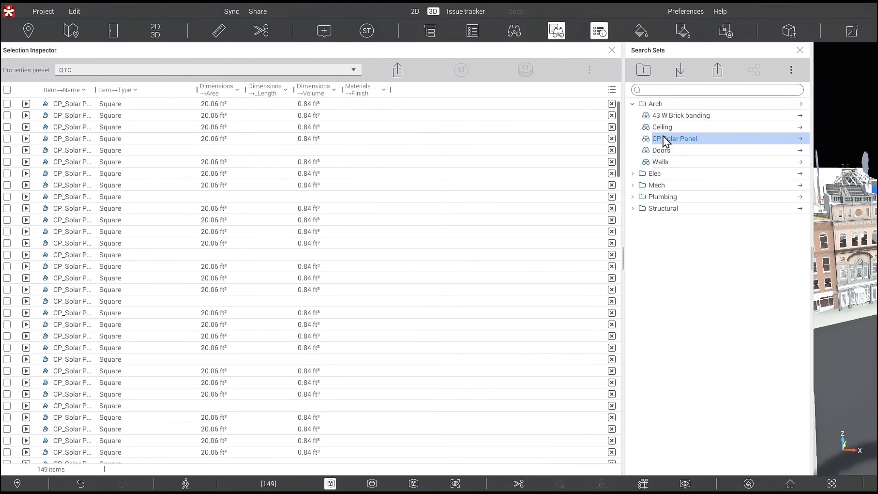
scroll(69, 290, down, 2)
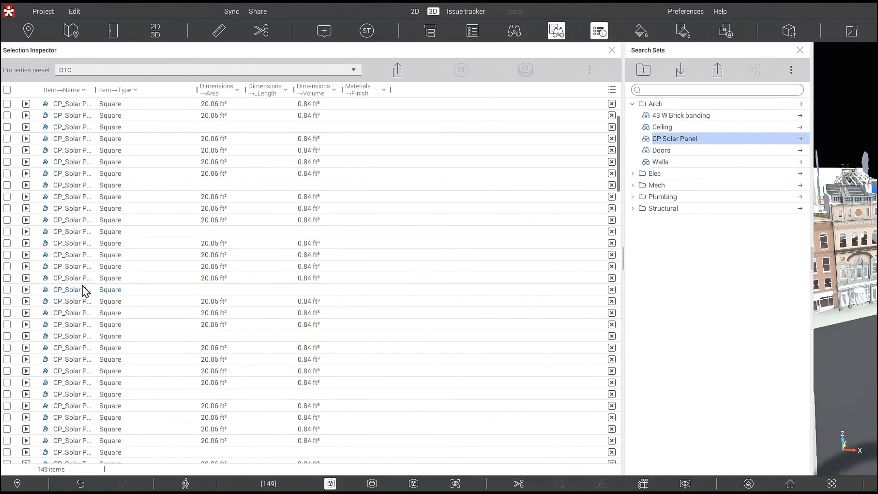
drag(92, 91, 142, 90)
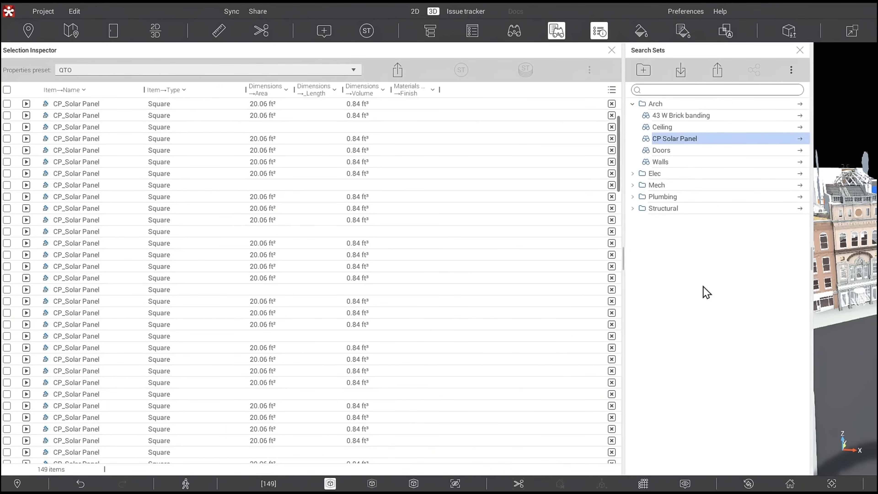
Step: Export the listed solar panels with their QTO properties to a CSV file on the Desktop, keeping the suggested file name
click(398, 74)
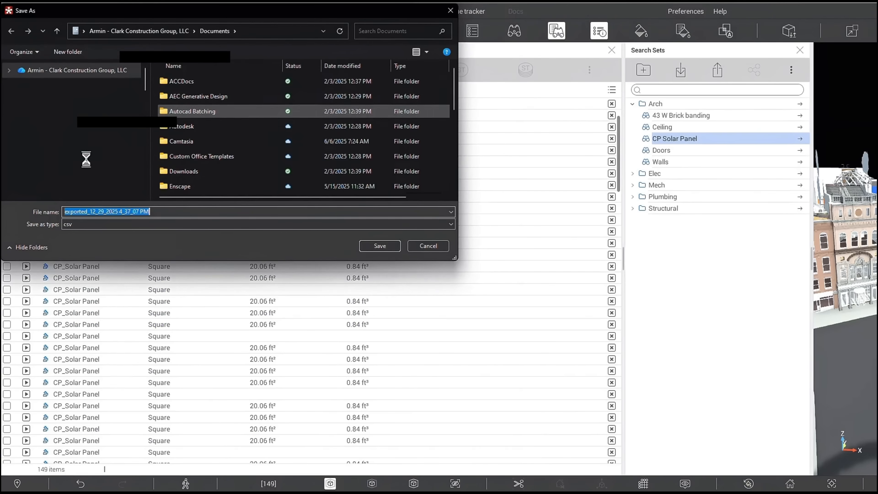
click(50, 132)
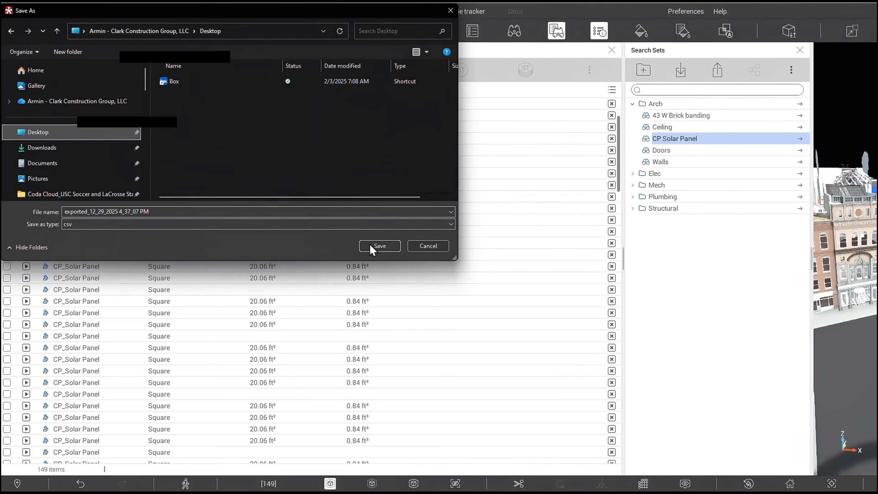
click(379, 245)
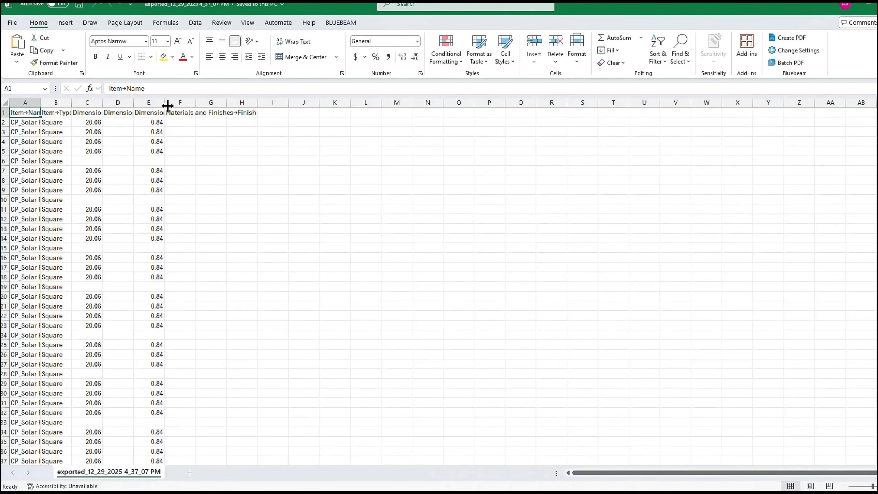
Step: In Excel, widen the Item Name, Item Type, Dimensions Area and Dimensions Volume columns of the exported CSV to fit their contents
drag(168, 106, 201, 106)
drag(102, 107, 146, 106)
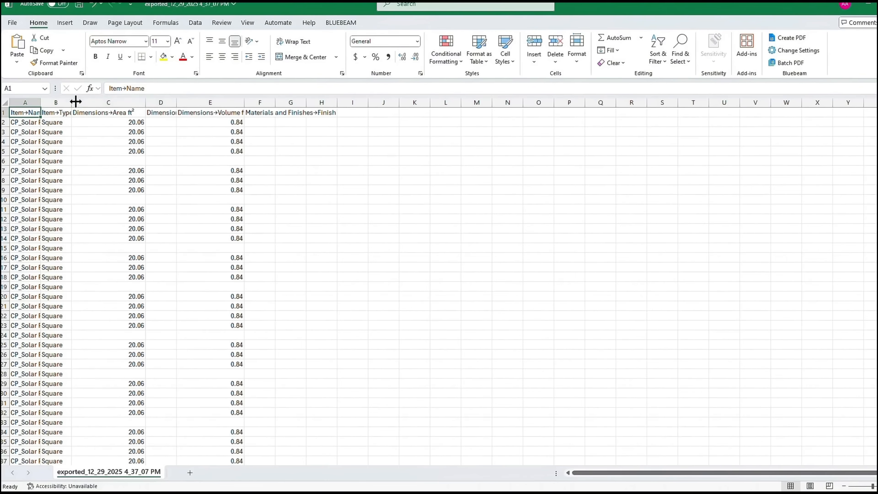
drag(71, 103, 107, 106)
drag(41, 106, 74, 105)
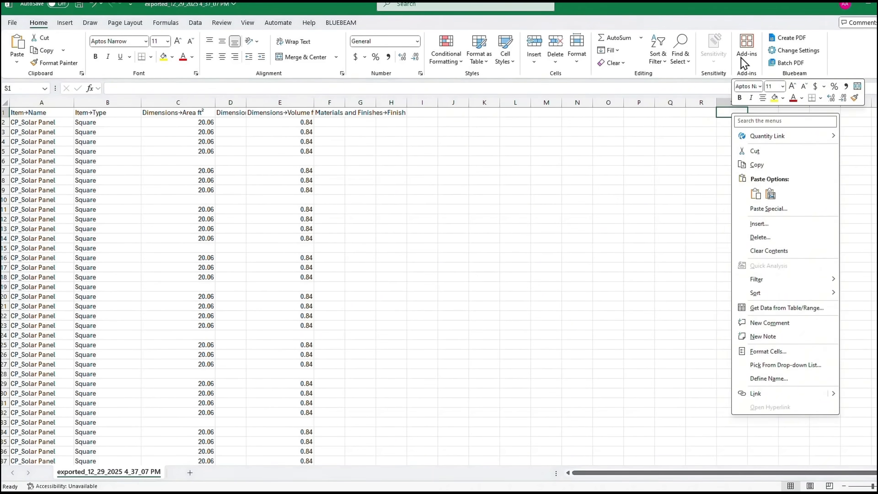
right_click(732, 113)
key(Escape)
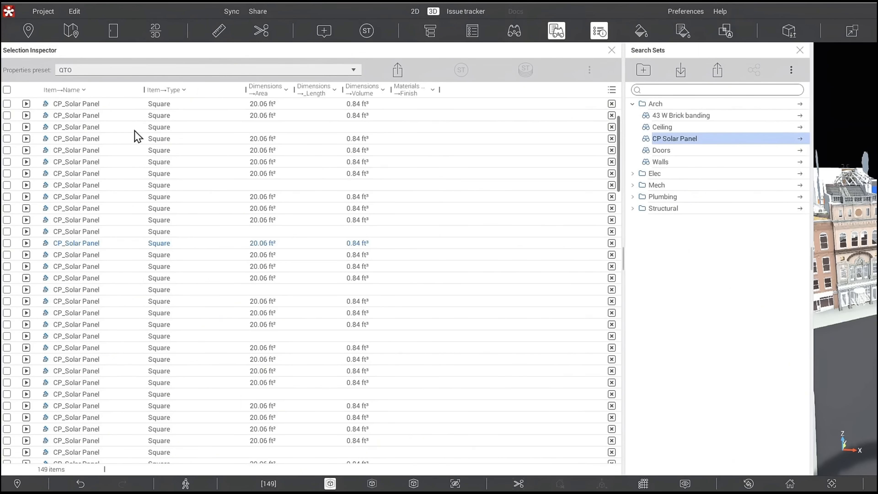
Step: Back in Revizto, close the Search Sets and create a DARC design stamp for the first listed solar panel
click(800, 50)
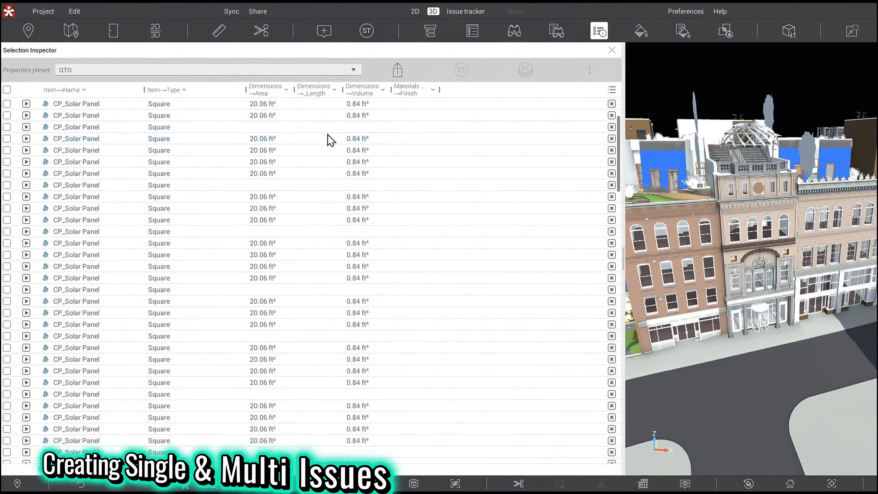
click(7, 103)
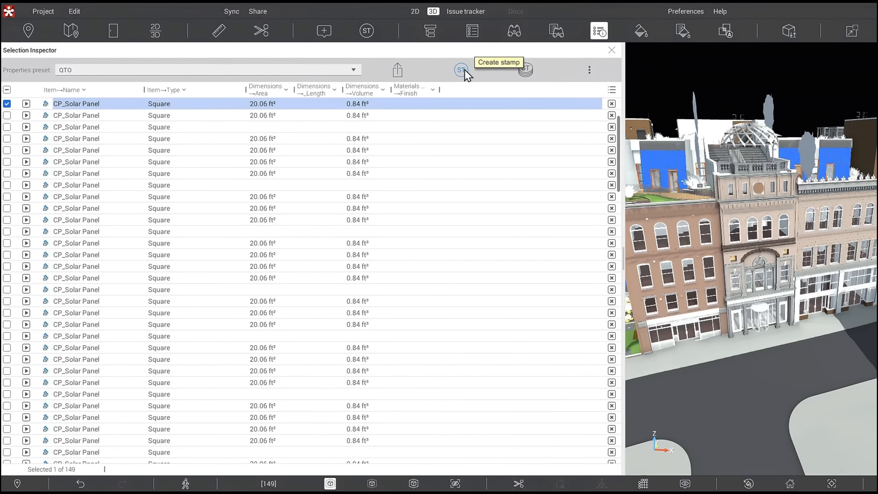
click(462, 70)
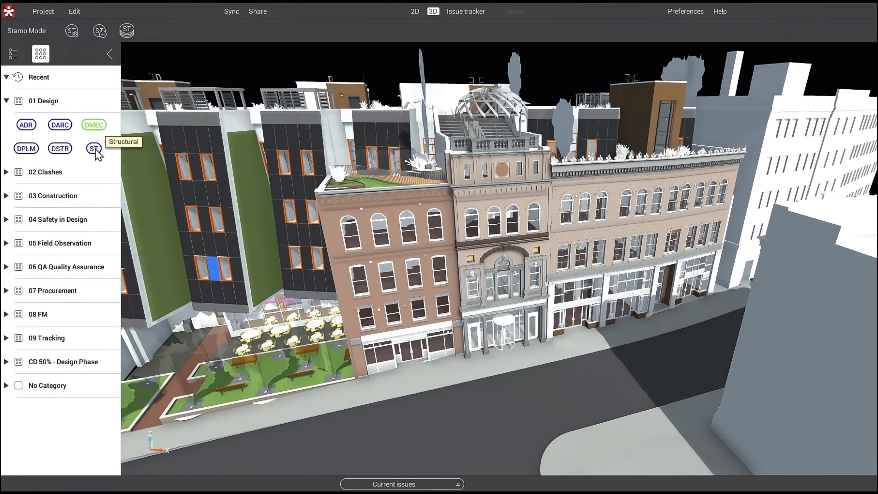
click(59, 127)
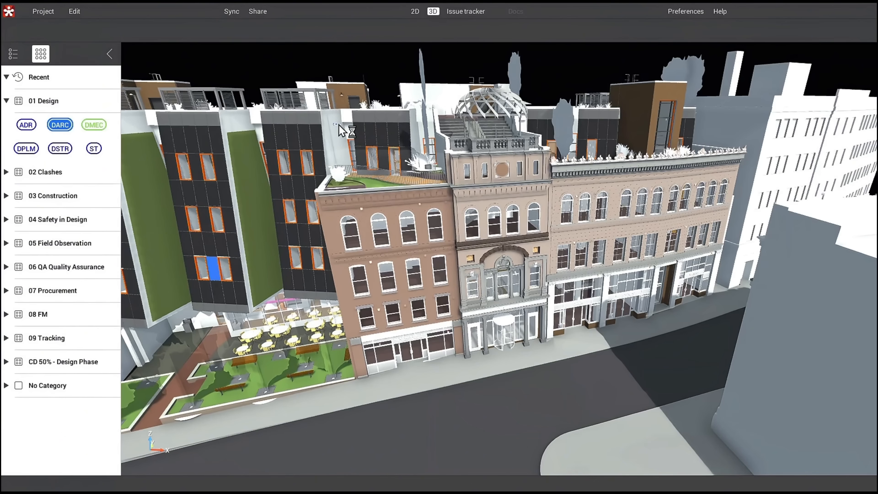
click(63, 127)
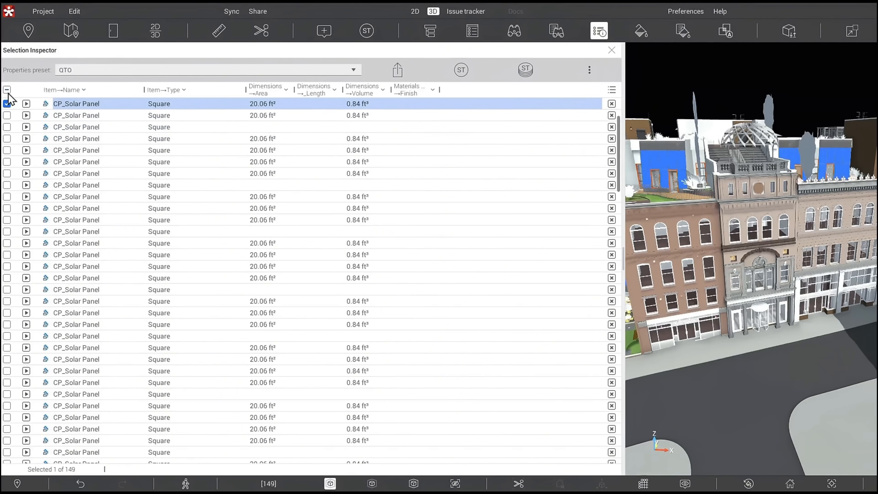
Step: Check all listed solar panels and try batch-creating ADR Architectural Drawing Review 100% DD stamps for them, cancelling at the confirmation
click(8, 94)
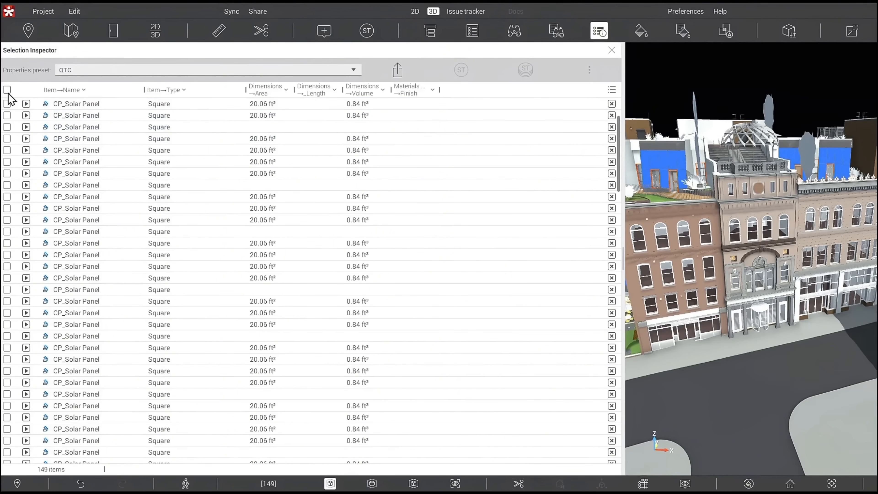
click(7, 90)
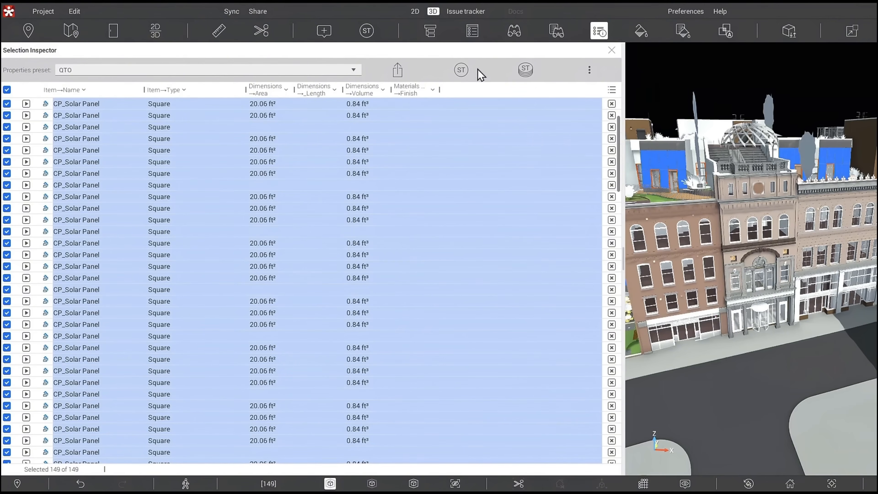
click(525, 70)
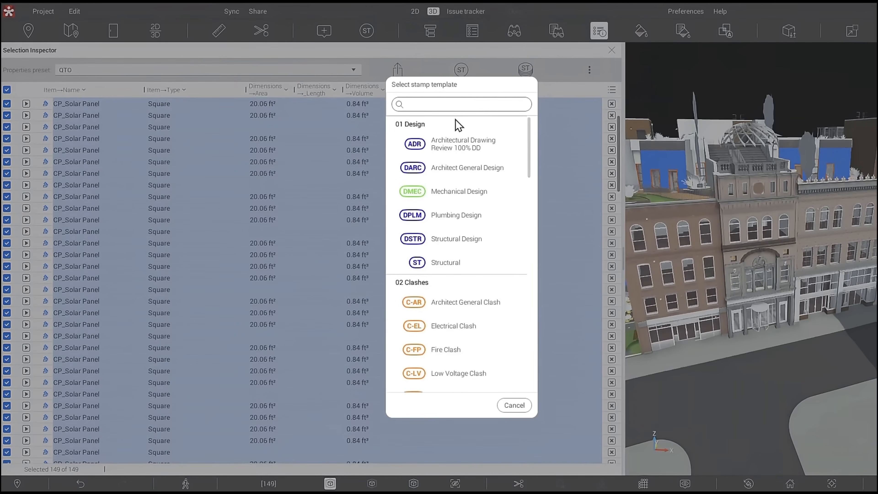
click(462, 145)
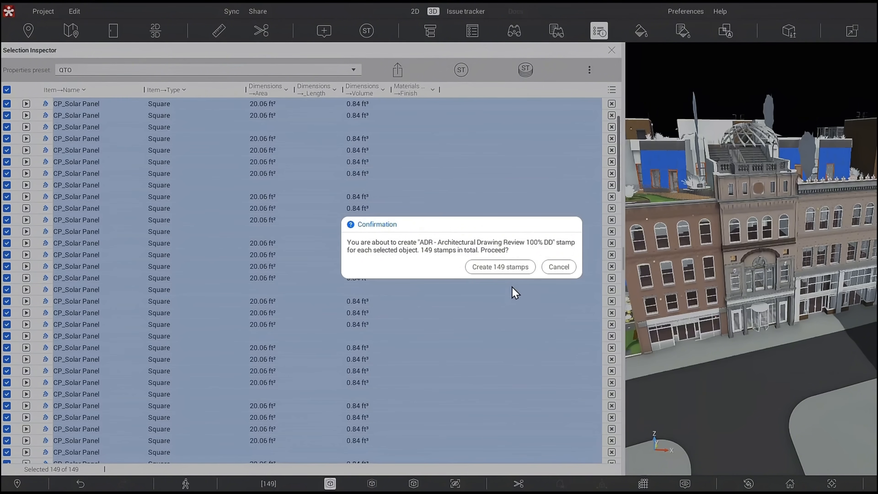
click(558, 266)
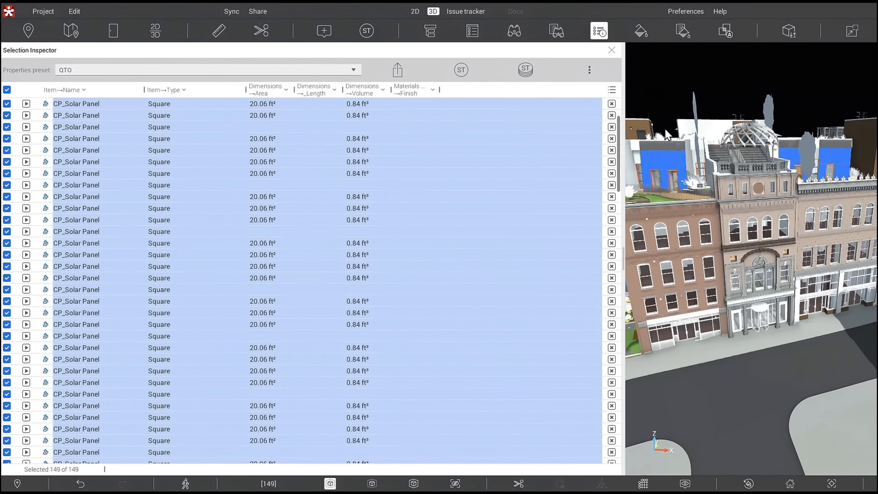